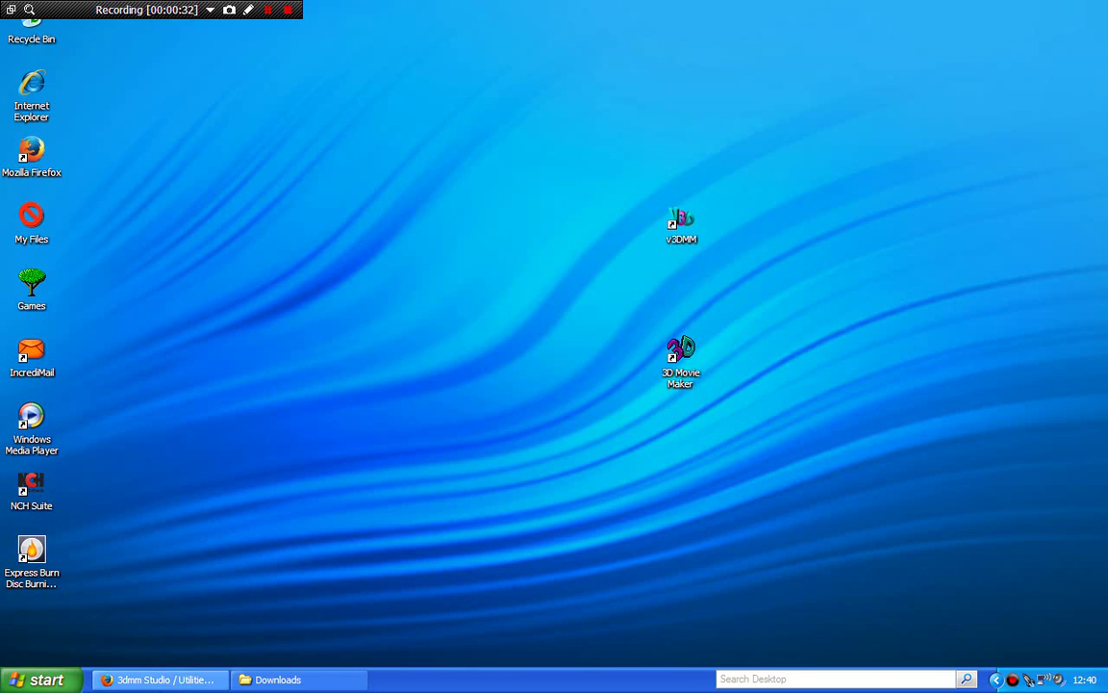
Switch to Firefox and download the 7gen Package from the 3dmm Studio utilities page, saving 7gen03b.zip to disk
{"action": "key", "text": "alt+Tab"}
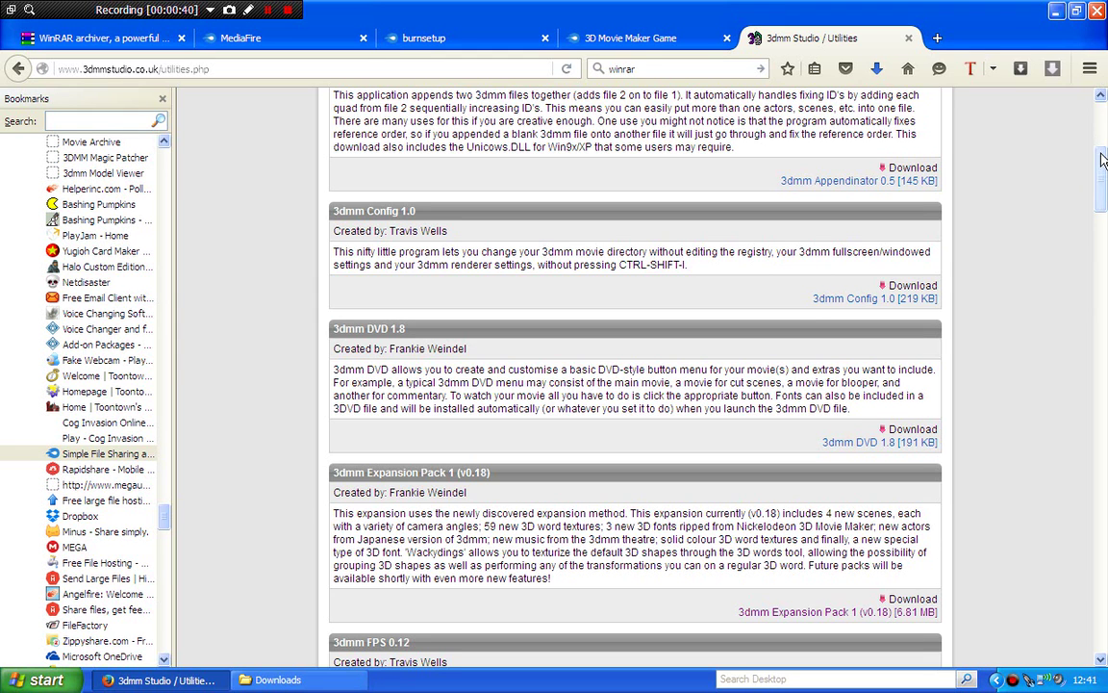
{"action": "scroll", "coordinate": [1103, 122], "scroll_direction": "up", "scroll_amount": 1}
{"action": "scroll", "coordinate": [1104, 122], "scroll_direction": "up", "scroll_amount": 3}
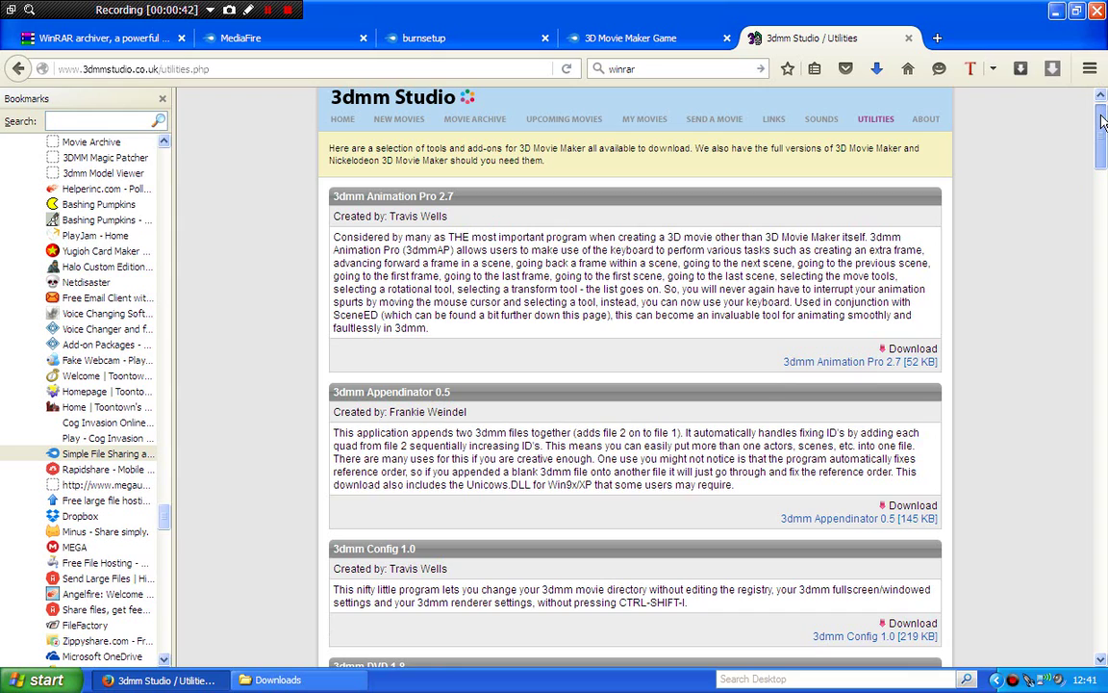
{"action": "left_click_drag", "start_coordinate": [1103, 123], "coordinate": [1103, 306]}
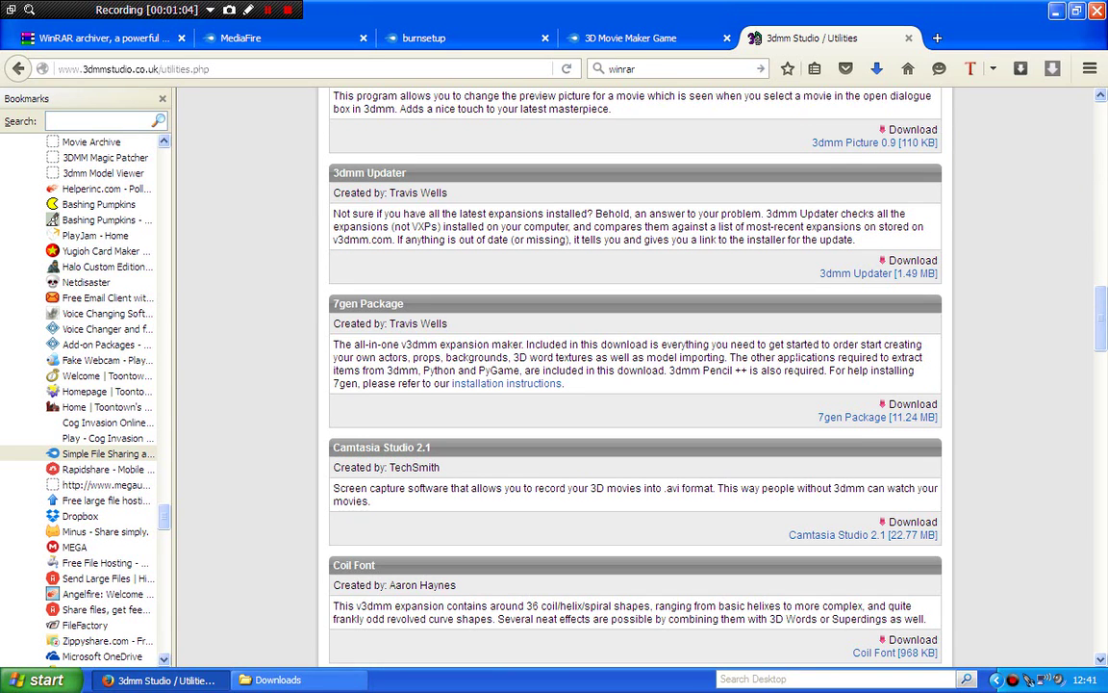
{"action": "left_click", "coordinate": [878, 420]}
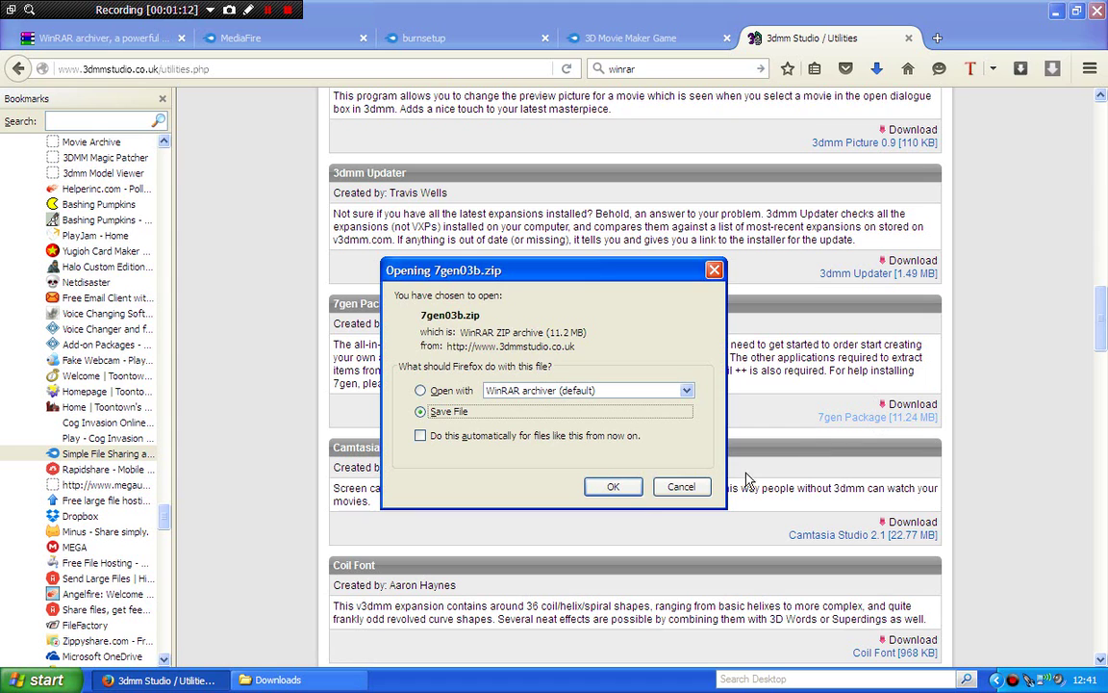
{"action": "left_click", "coordinate": [613, 487]}
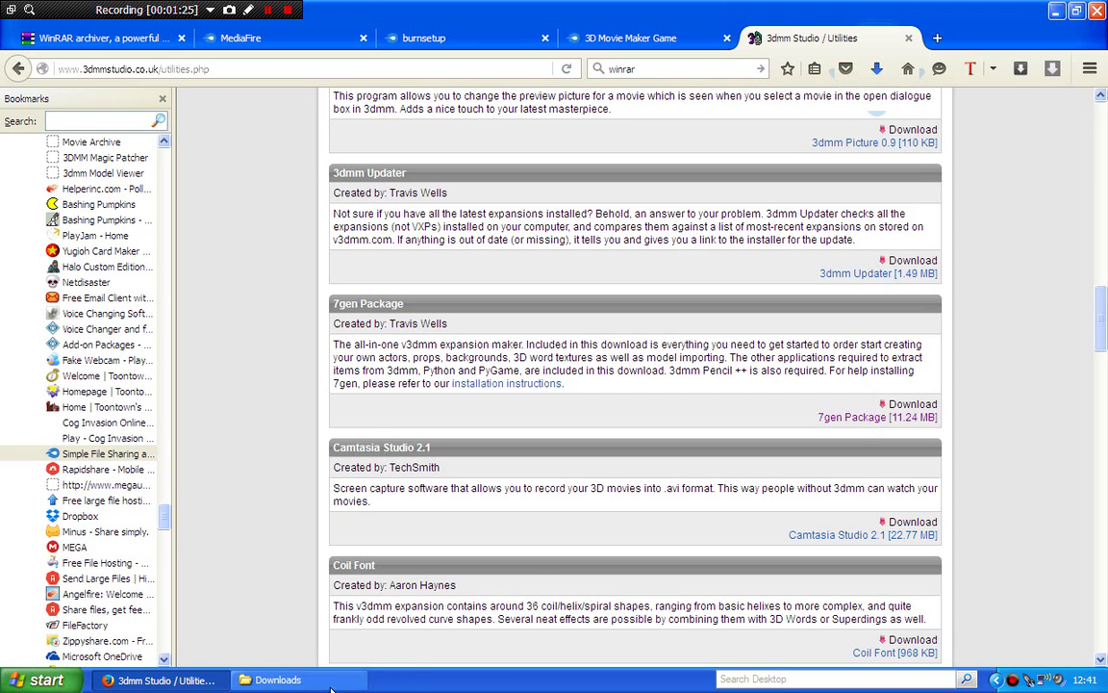
Open the 7gen03b archive from the Downloads folder in WinRAR and extract all its files to a Downloads\7gen03b folder
{"action": "left_click", "coordinate": [278, 681]}
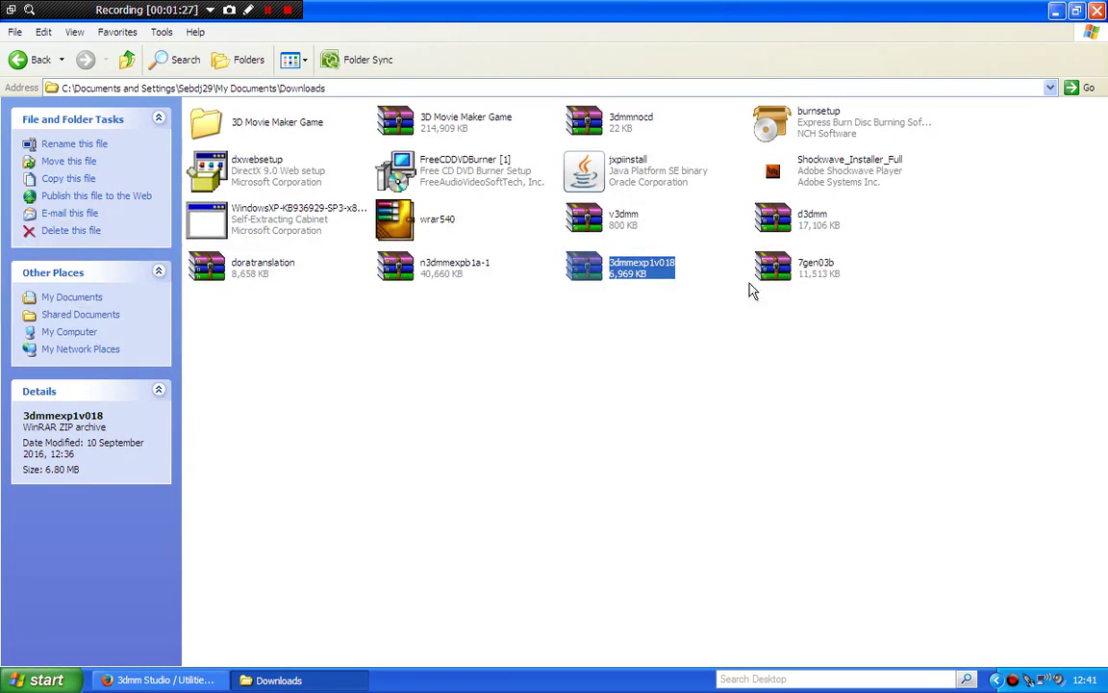
{"action": "right_click", "coordinate": [805, 261]}
{"action": "left_click", "coordinate": [759, 299]}
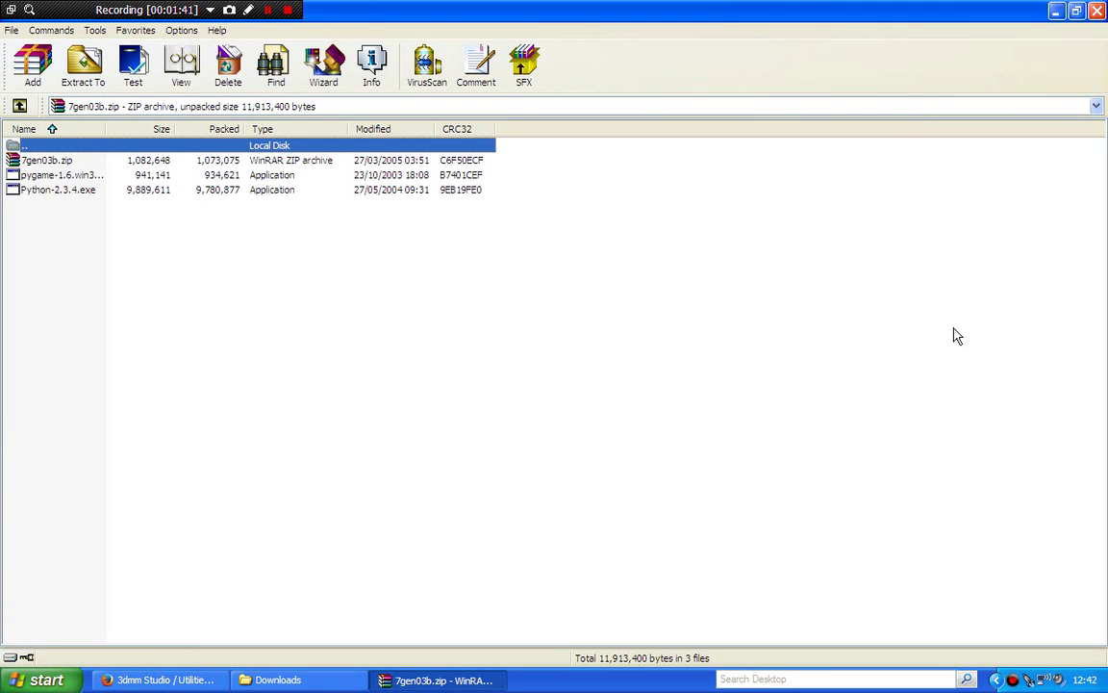
{"action": "left_click", "coordinate": [92, 70]}
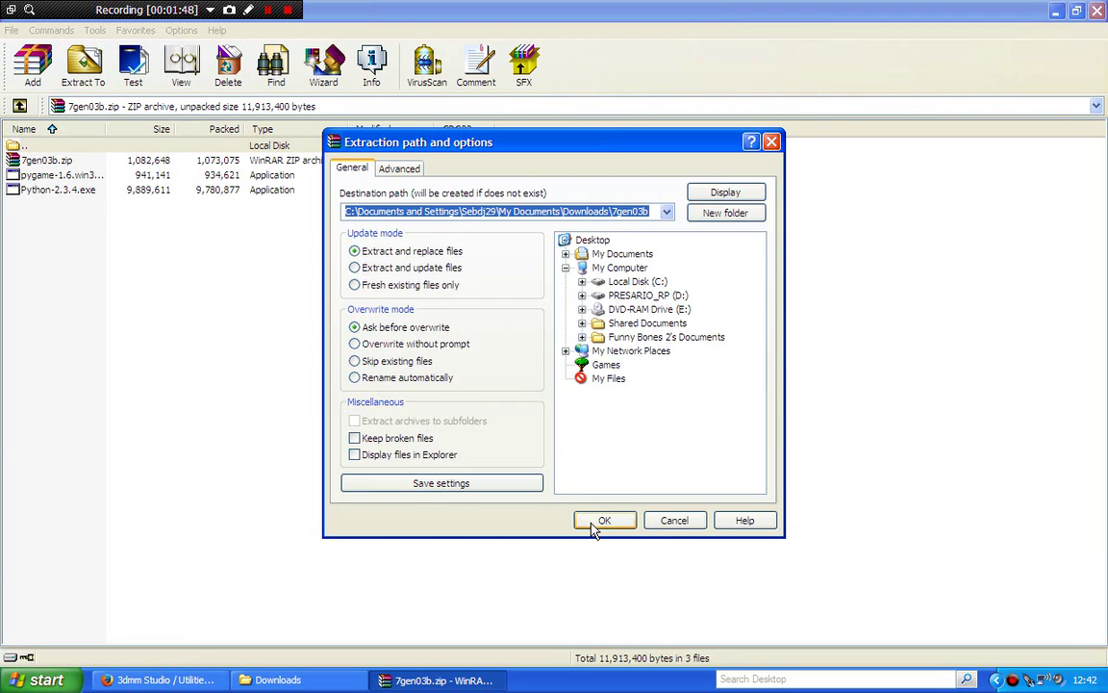
{"action": "left_click", "coordinate": [598, 521]}
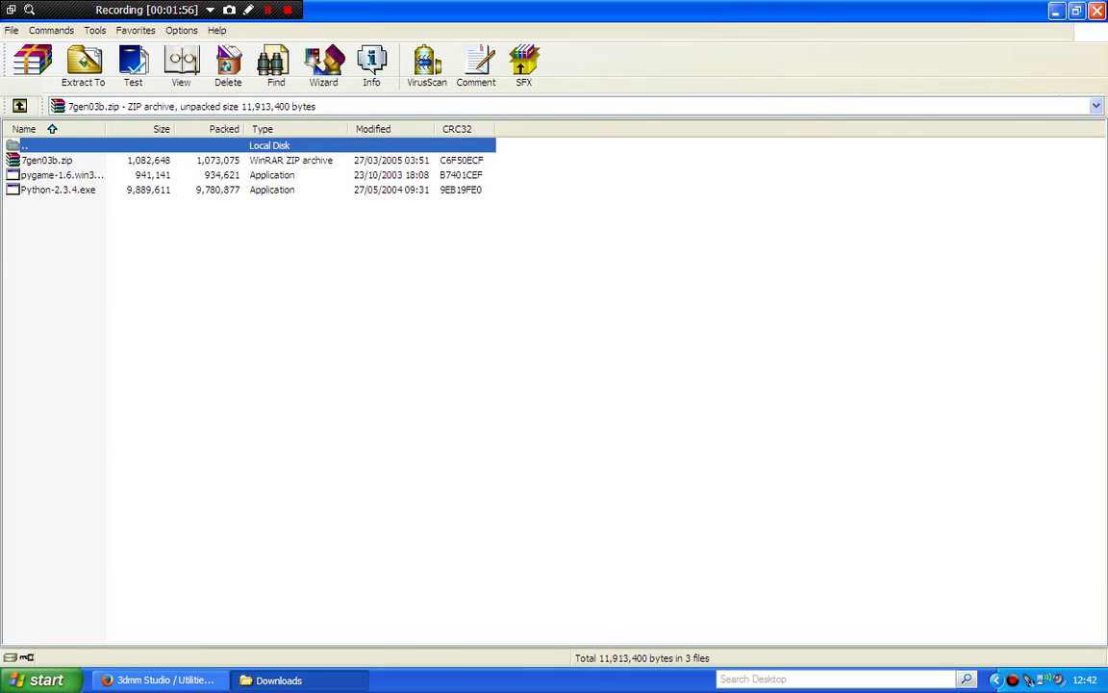
{"action": "key", "text": "Escape"}
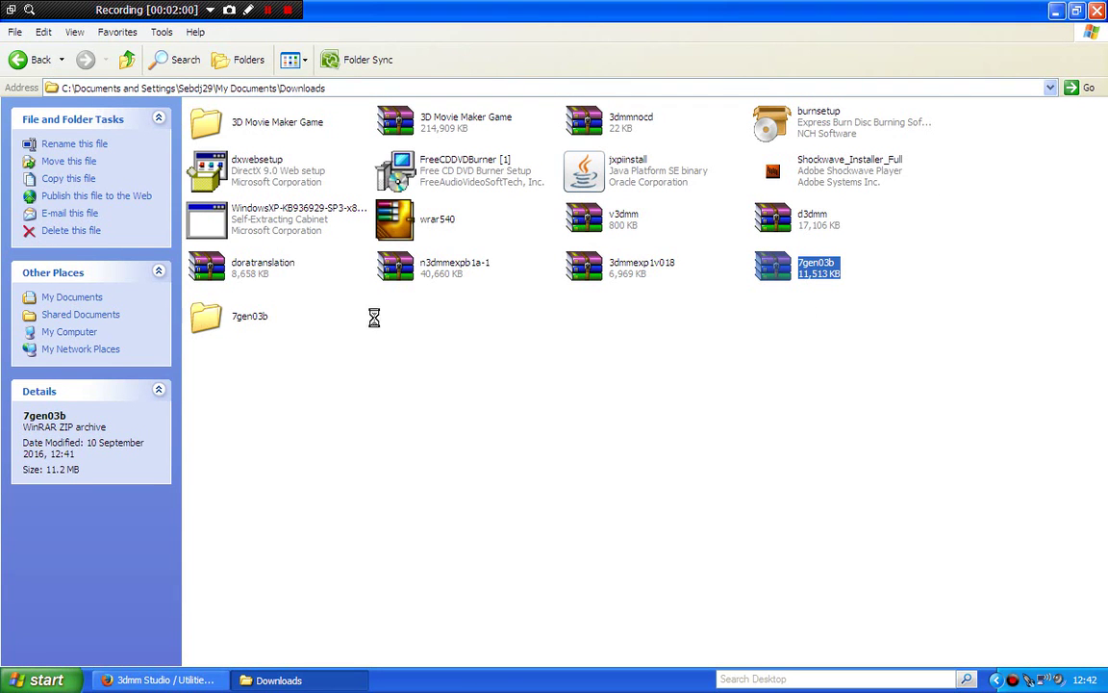
Extract the nested 7gen03b archive inside the extracted folder to its default 7gen03b subfolder, and close WinRAR
{"action": "double_click", "coordinate": [207, 317]}
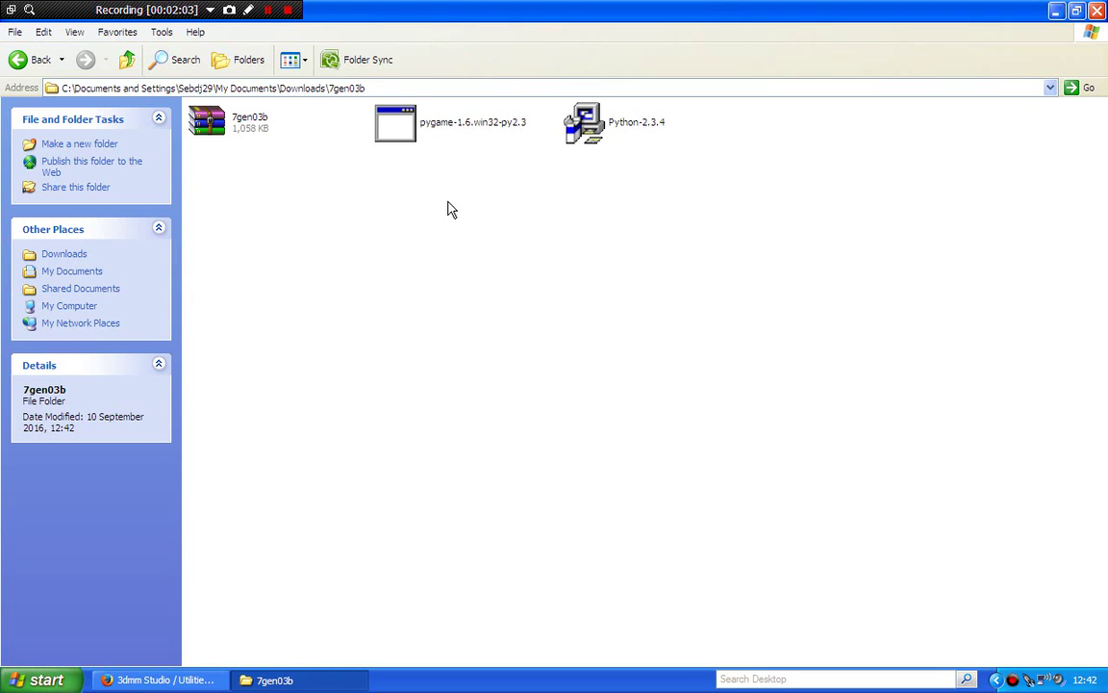
{"action": "double_click", "coordinate": [219, 122]}
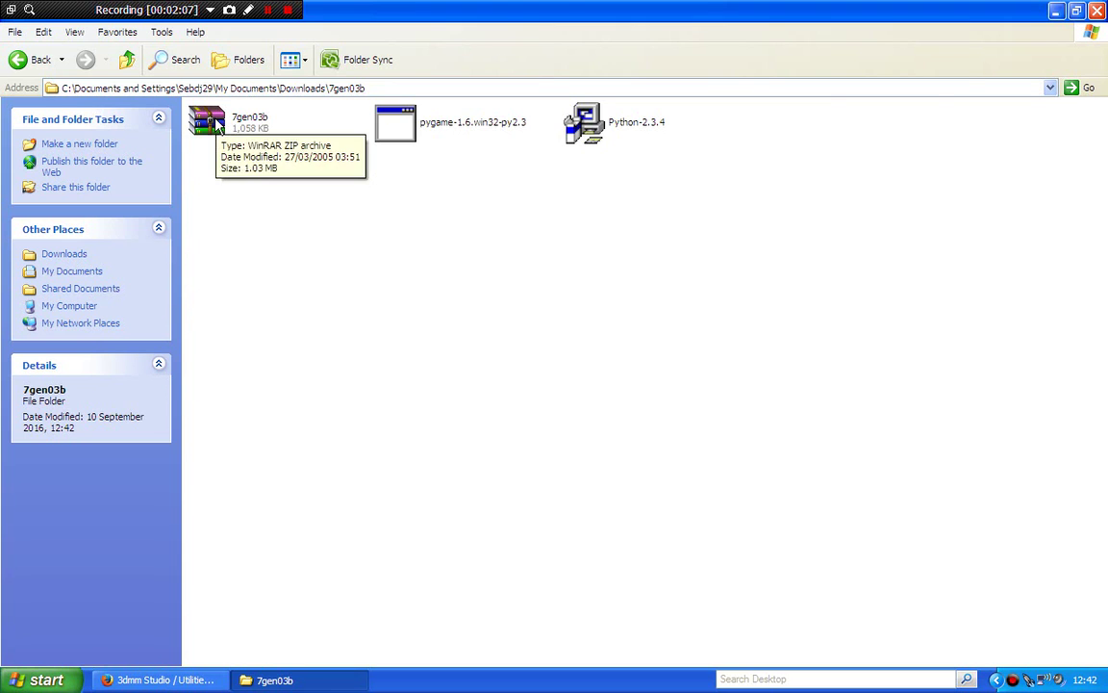
{"action": "left_click", "coordinate": [218, 122]}
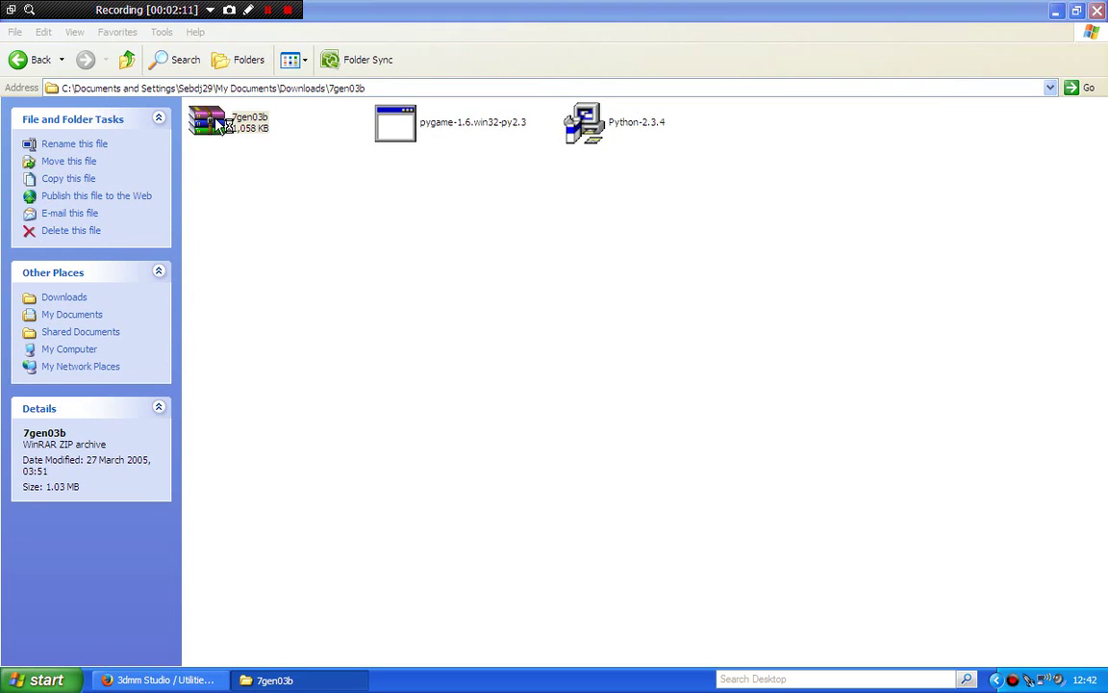
{"action": "double_click", "coordinate": [217, 119]}
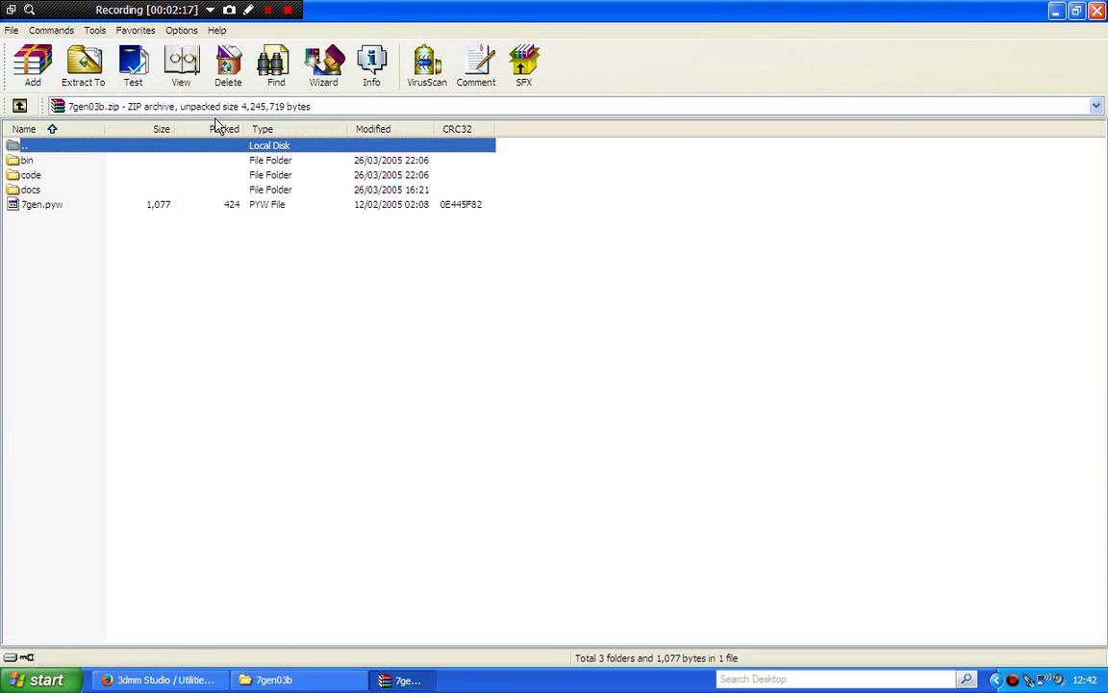
{"action": "left_click", "coordinate": [81, 62]}
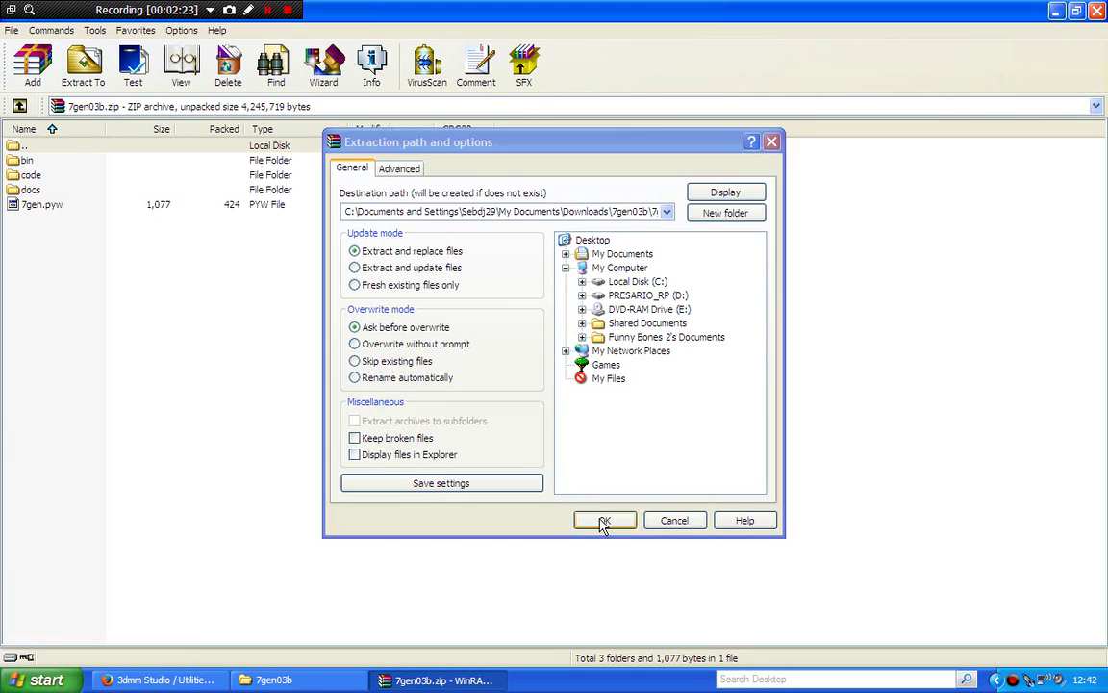
{"action": "left_click", "coordinate": [604, 521]}
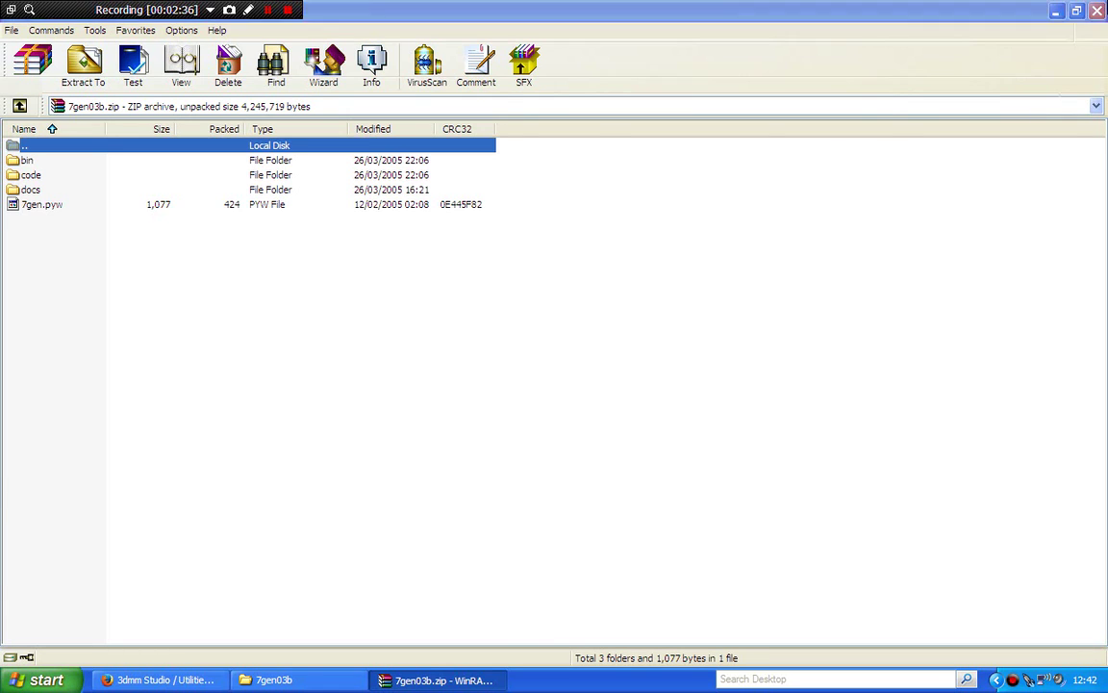
{"action": "left_click", "coordinate": [1097, 9]}
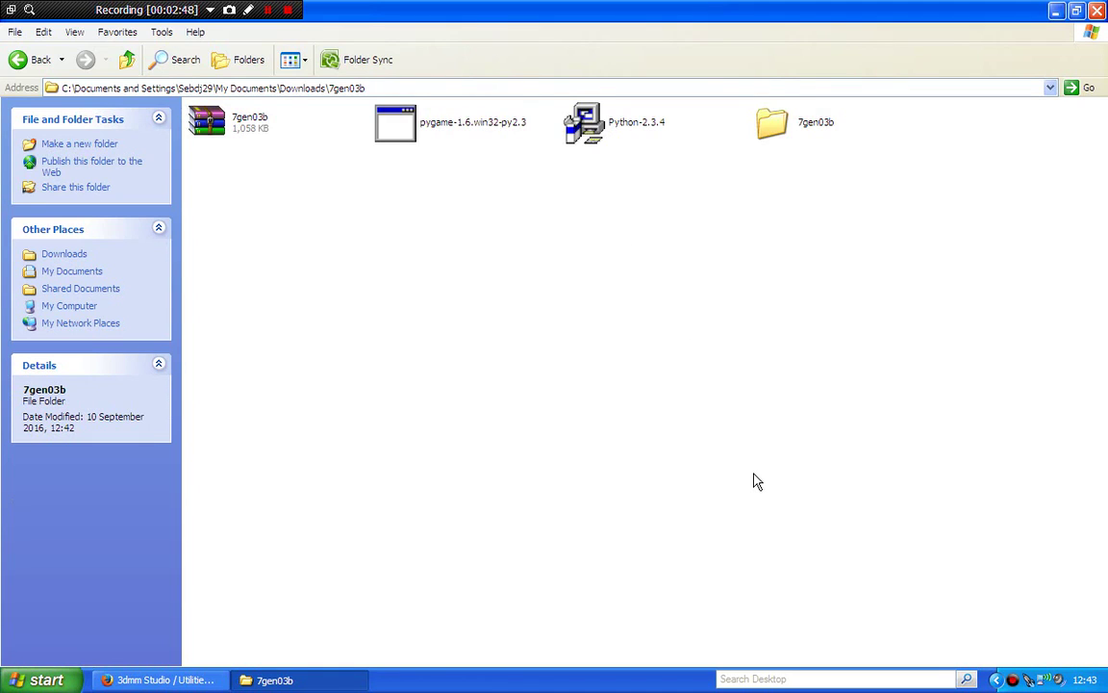
Install Python 2.3.4 to C:\Python23 without backups of replaced files, keeping all components and the Python 2.3 Start Menu group
{"action": "key", "text": "p"}
{"action": "key", "text": "p"}
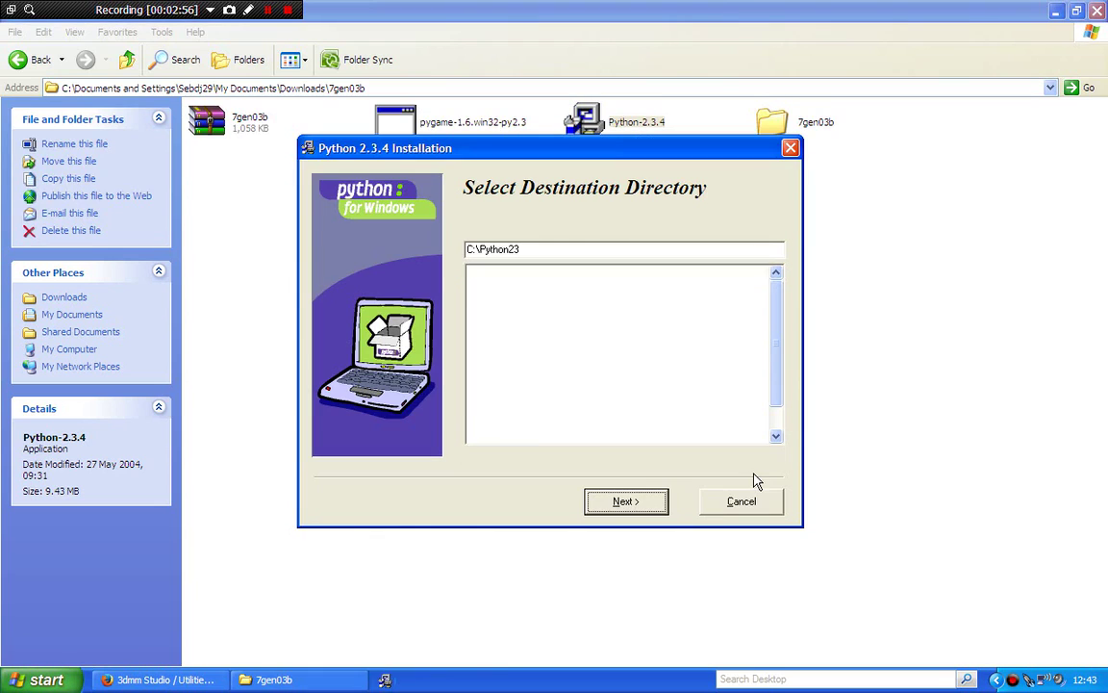
{"action": "left_click", "coordinate": [645, 505]}
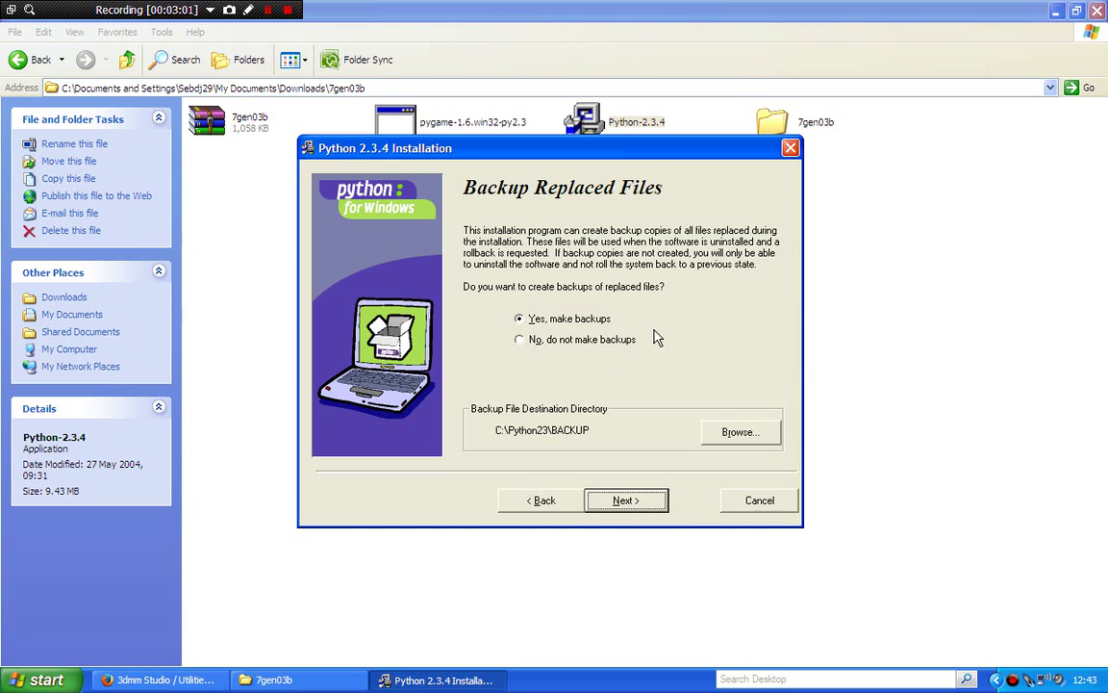
{"action": "left_click", "coordinate": [620, 344]}
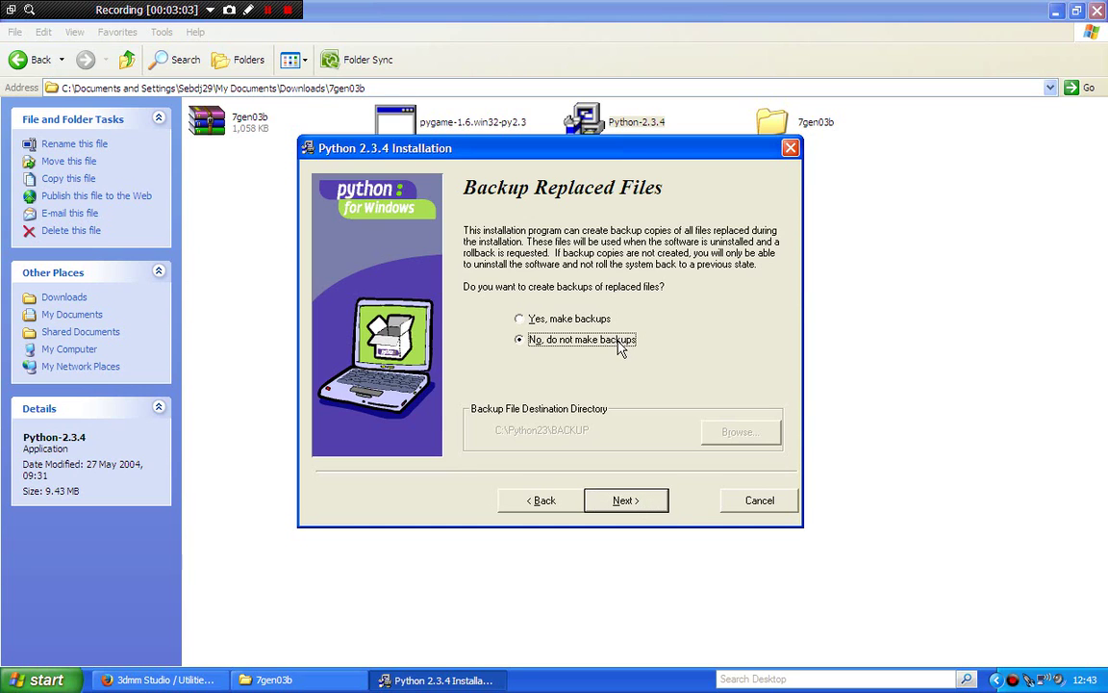
{"action": "left_click", "coordinate": [636, 507]}
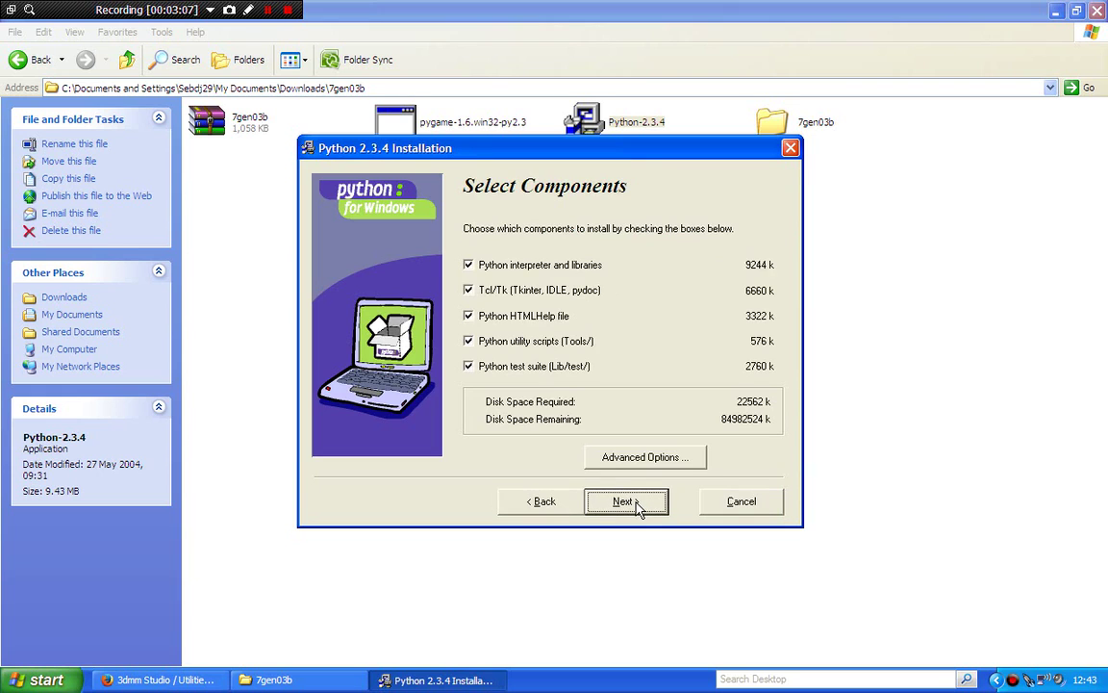
{"action": "left_click", "coordinate": [635, 504]}
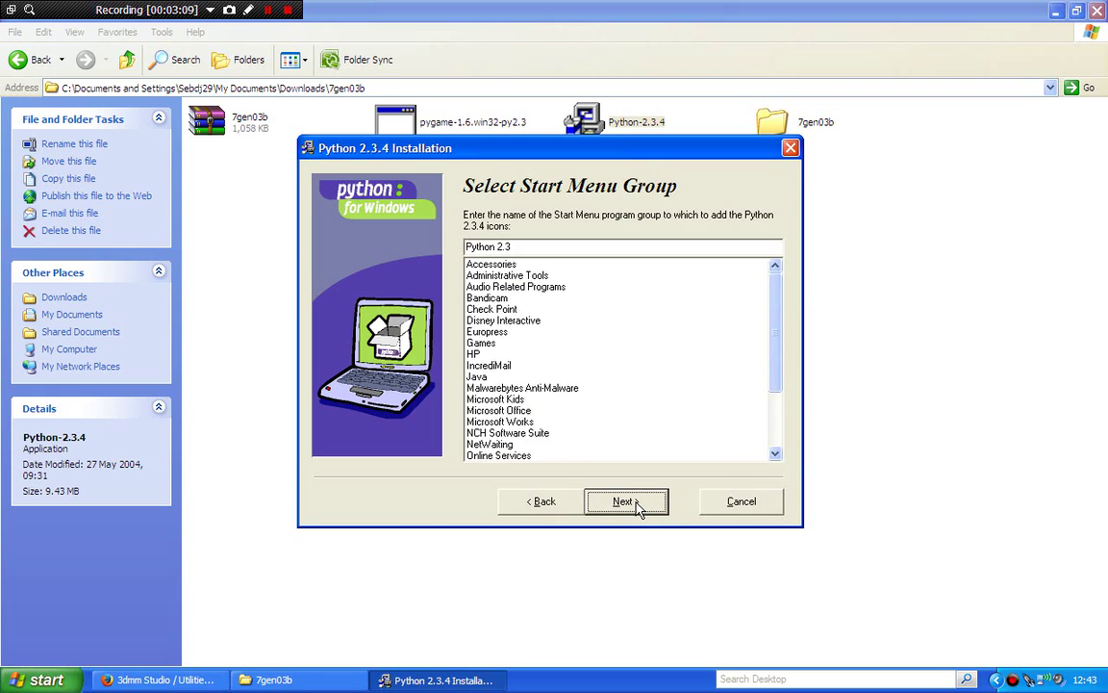
{"action": "left_click", "coordinate": [630, 502]}
{"action": "left_click", "coordinate": [630, 502]}
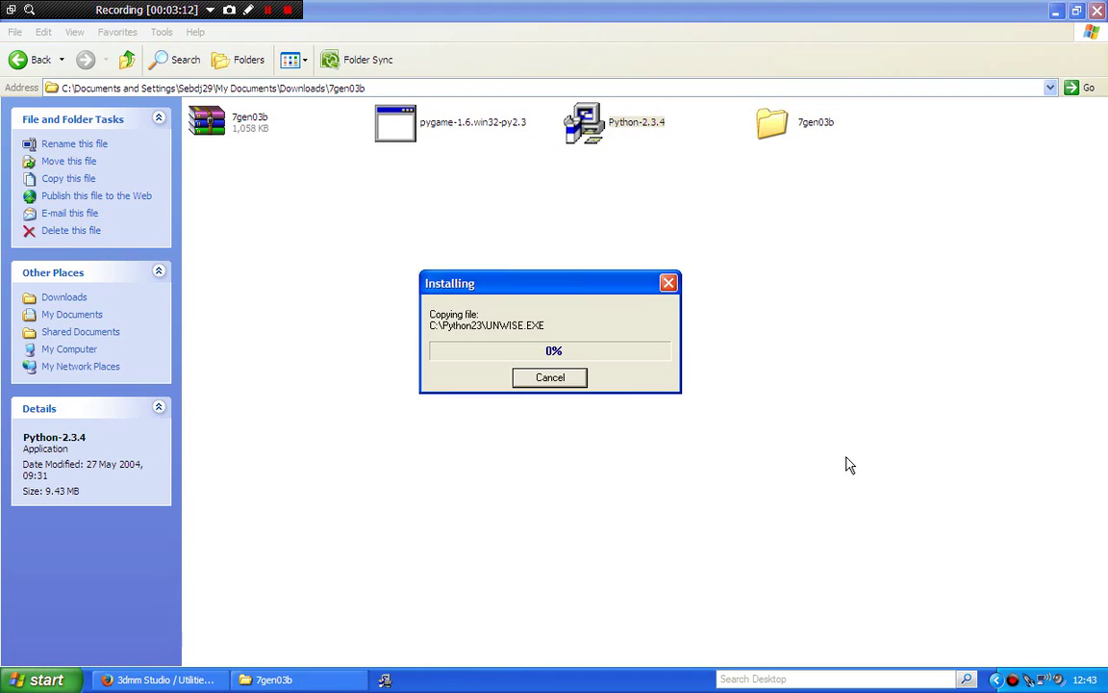
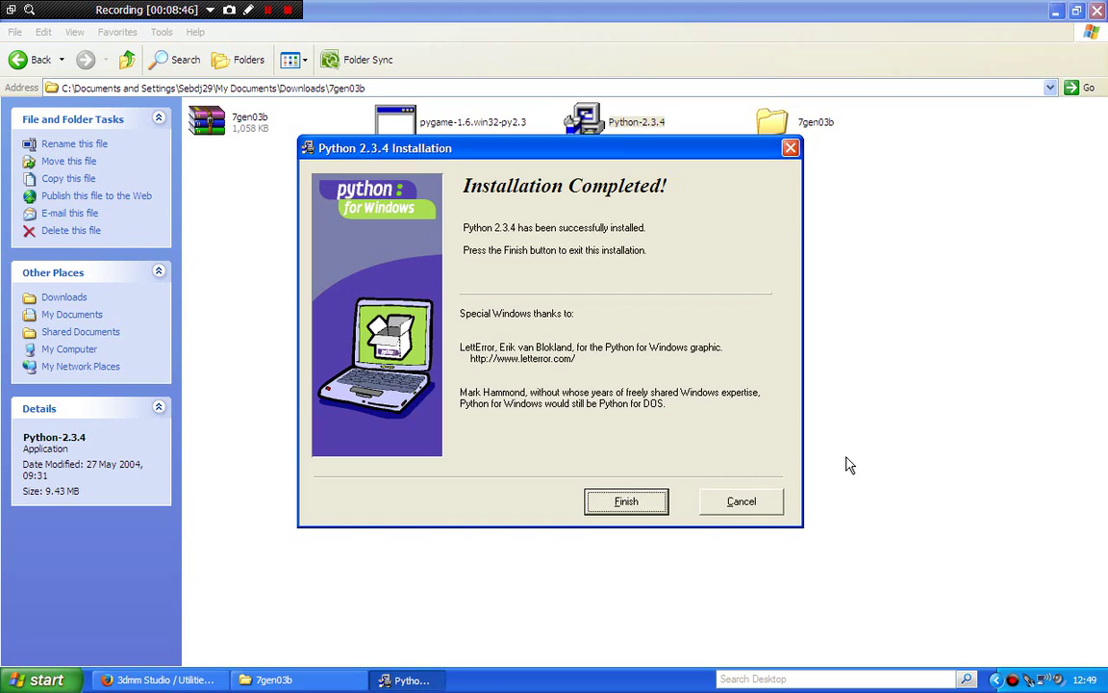
{"action": "left_click", "coordinate": [626, 501]}
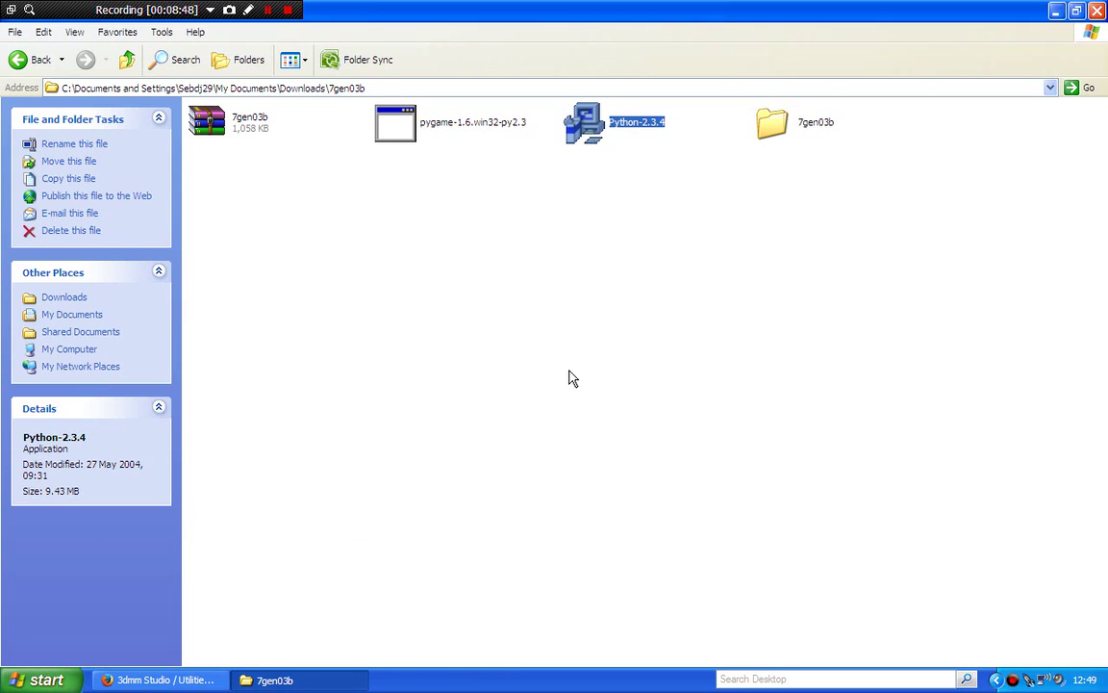
Install pygame 1.6 from the extracted package, using the Python Version 2.3 installation in C:\Python23
{"action": "double_click", "coordinate": [403, 128]}
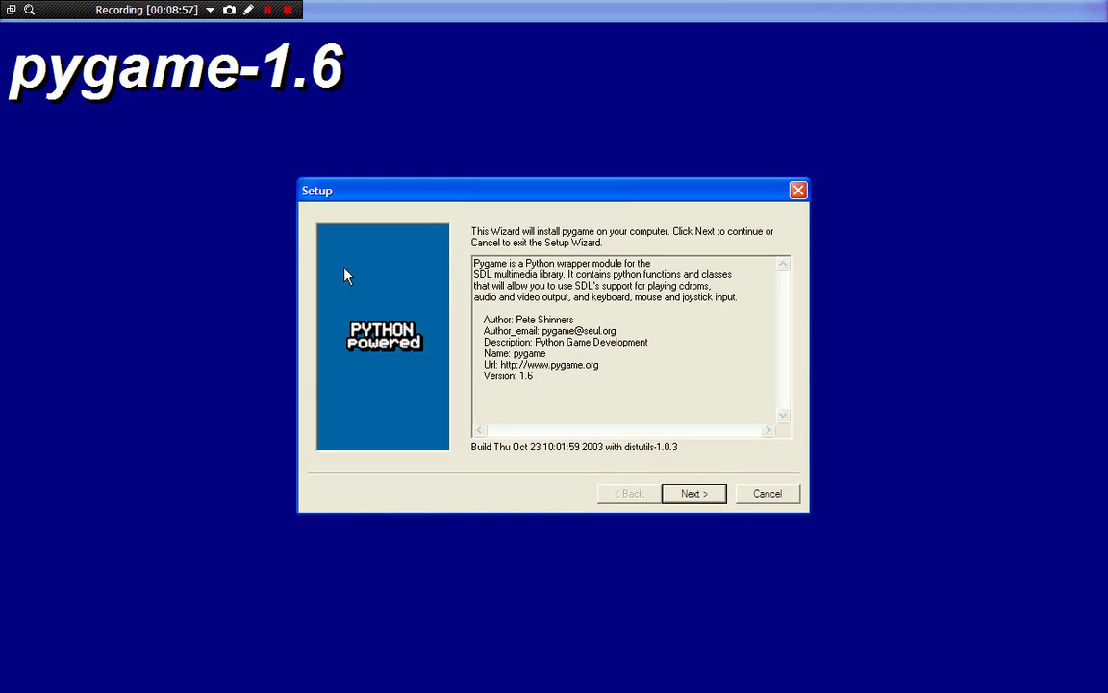
{"action": "left_click", "coordinate": [695, 493]}
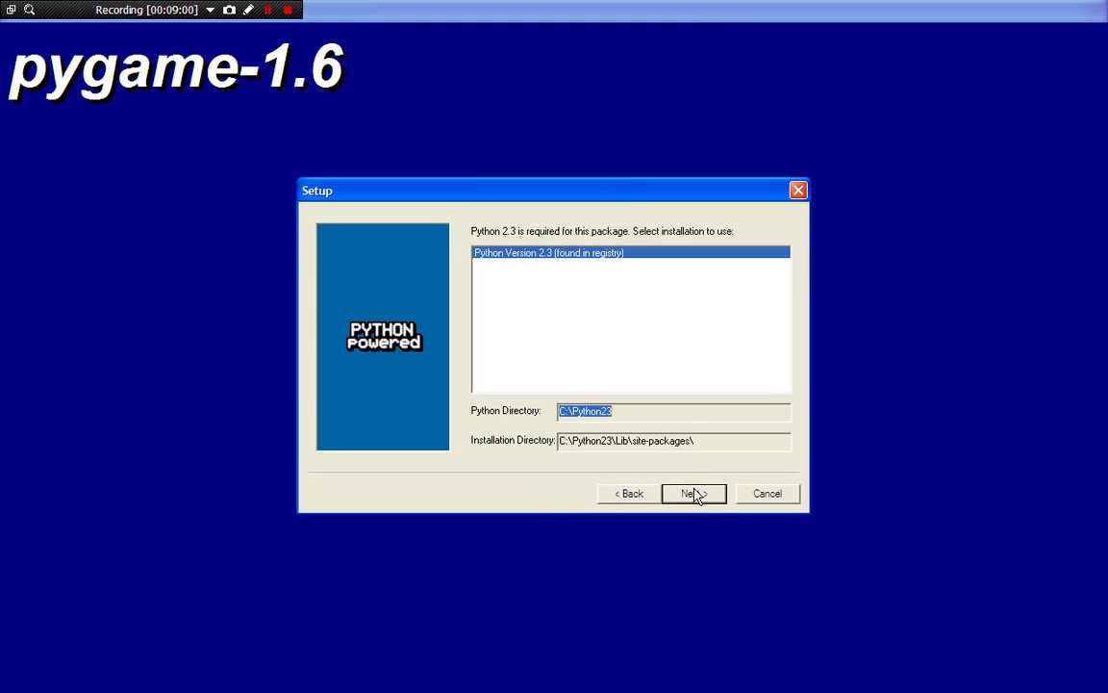
{"action": "left_click", "coordinate": [695, 494]}
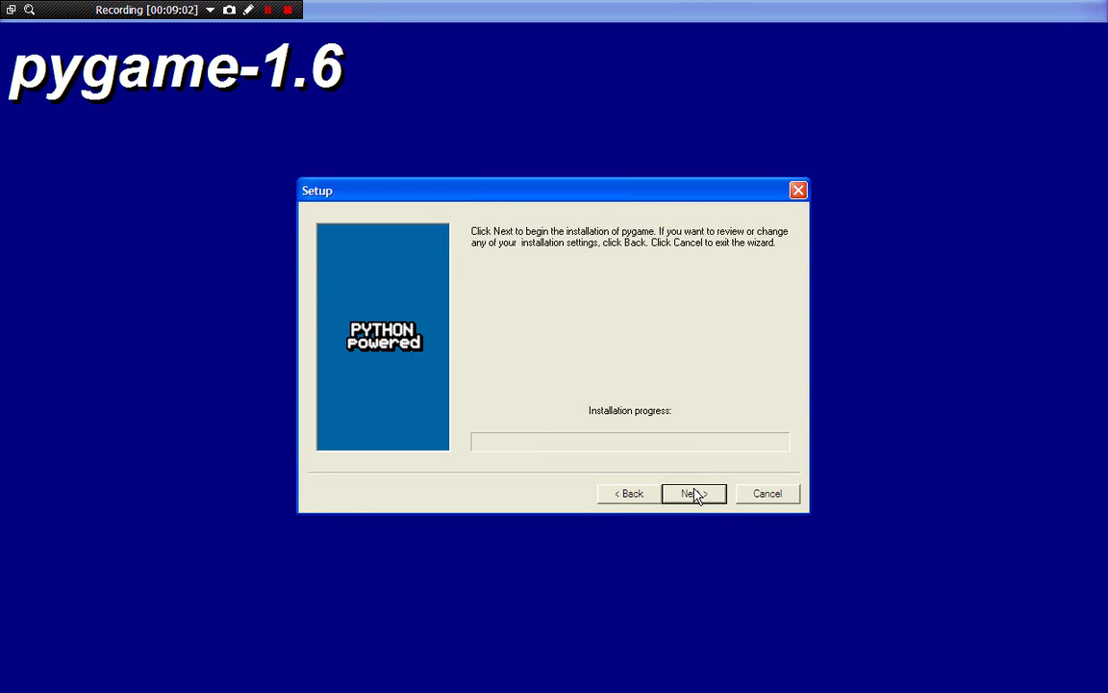
{"action": "left_click", "coordinate": [694, 493]}
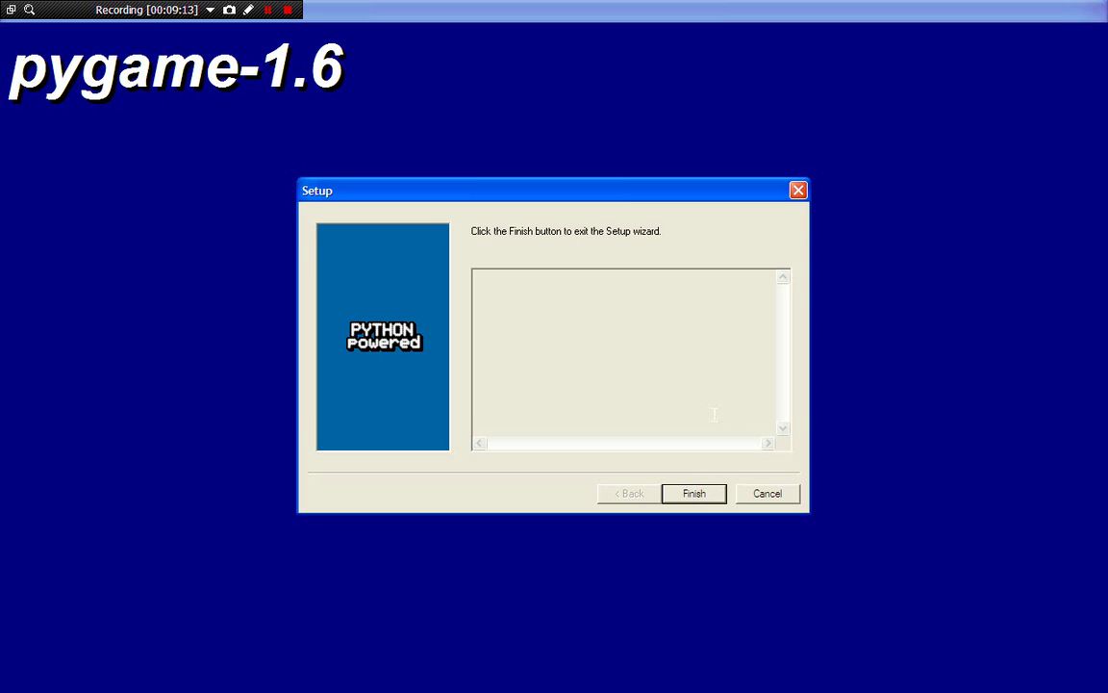
{"action": "left_click", "coordinate": [695, 493]}
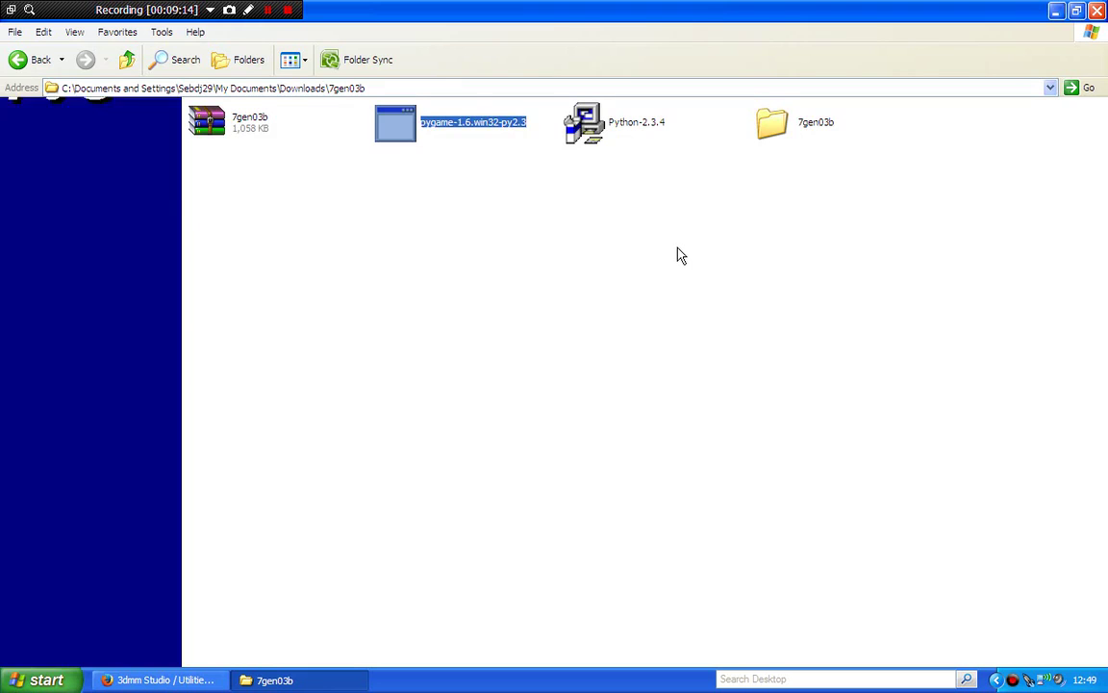
{"action": "left_click", "coordinate": [680, 255]}
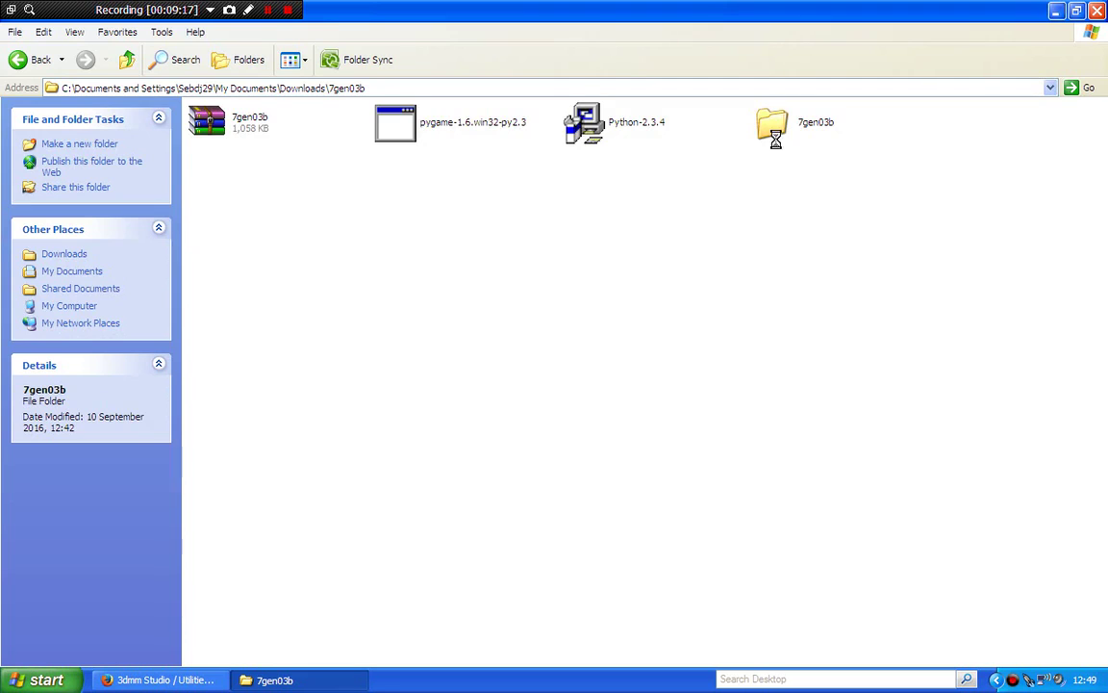
Launch the 7gen Python file from the inner 7gen03b folder and open its actorextractor tool
{"action": "double_click", "coordinate": [774, 130]}
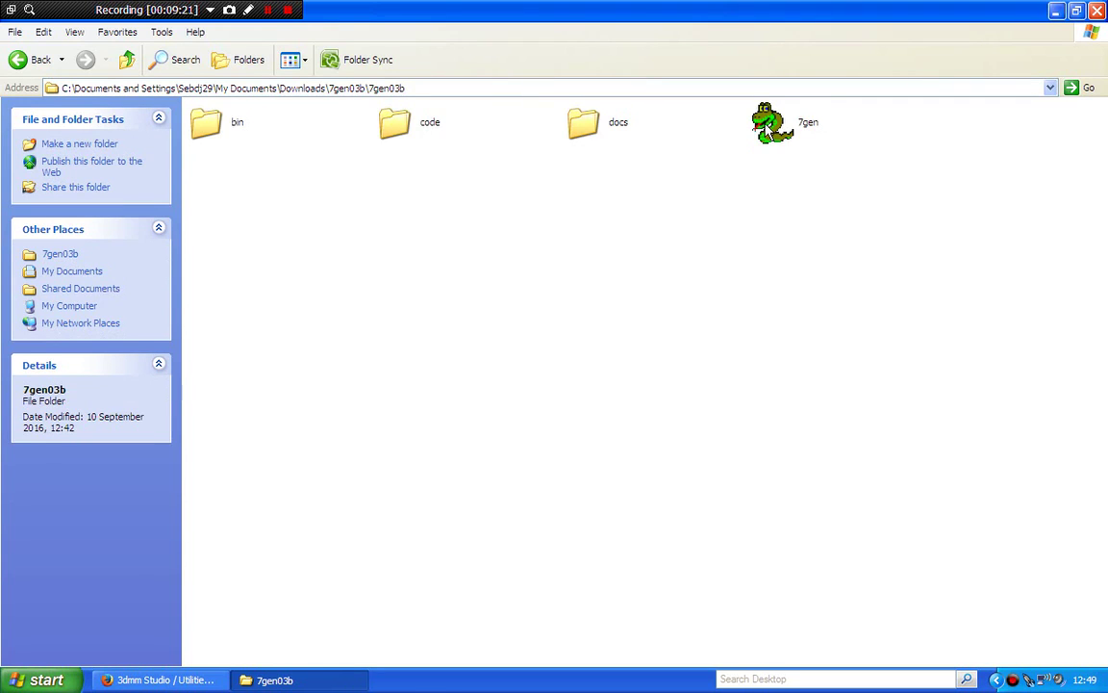
{"action": "left_click", "coordinate": [765, 123]}
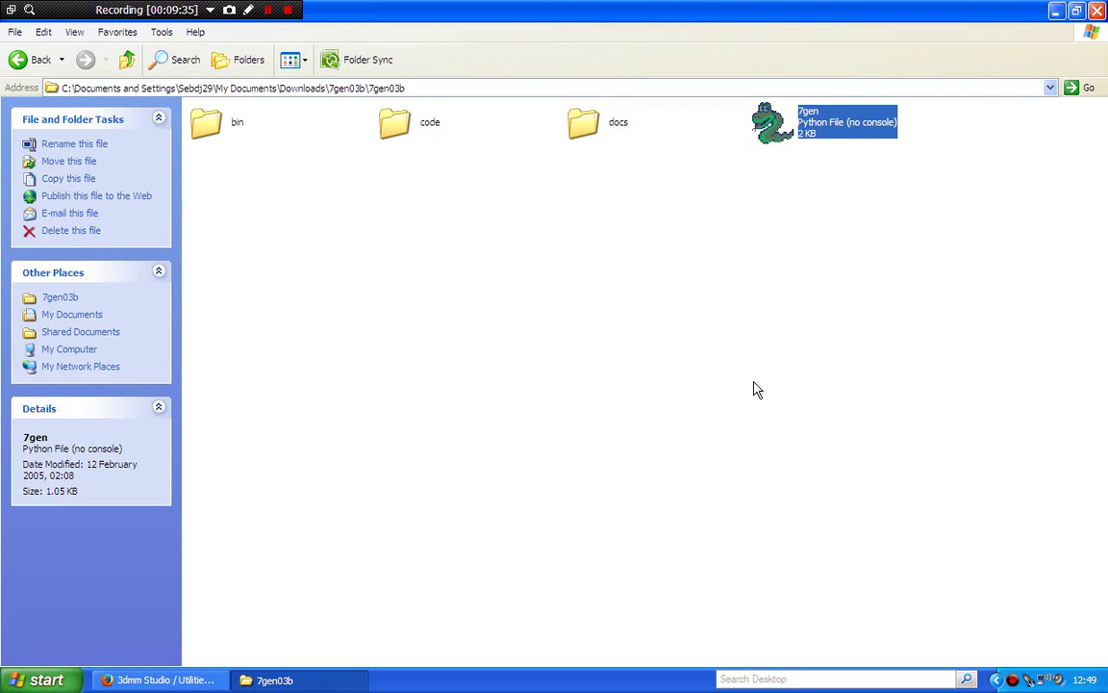
{"action": "key", "text": "Return"}
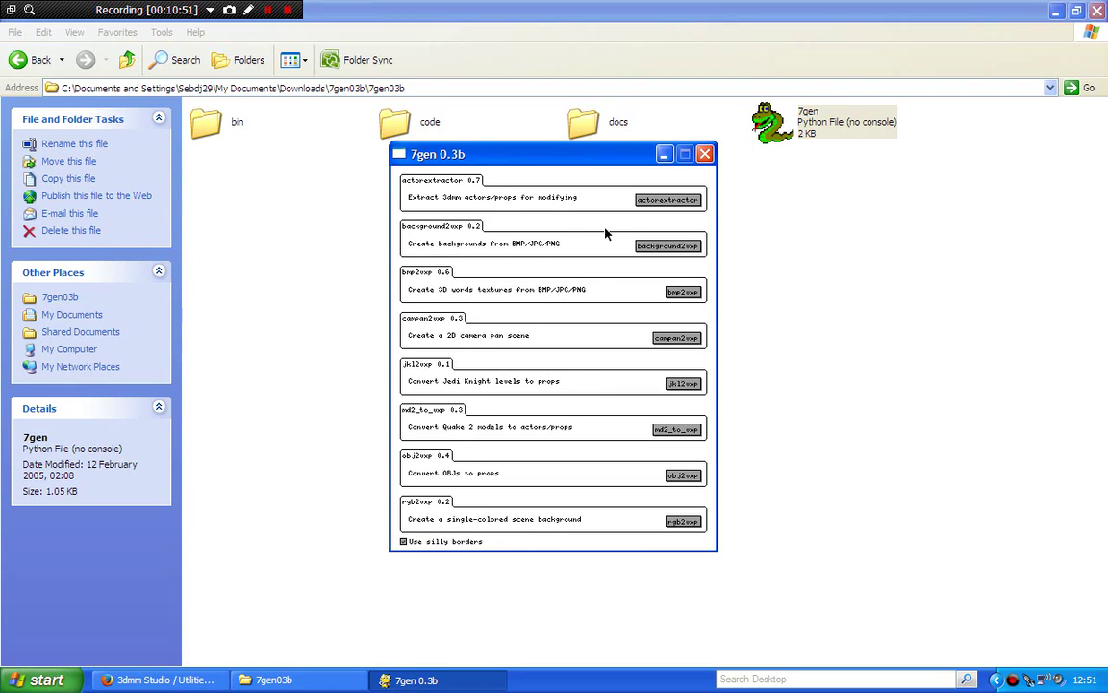
{"action": "left_click", "coordinate": [660, 200]}
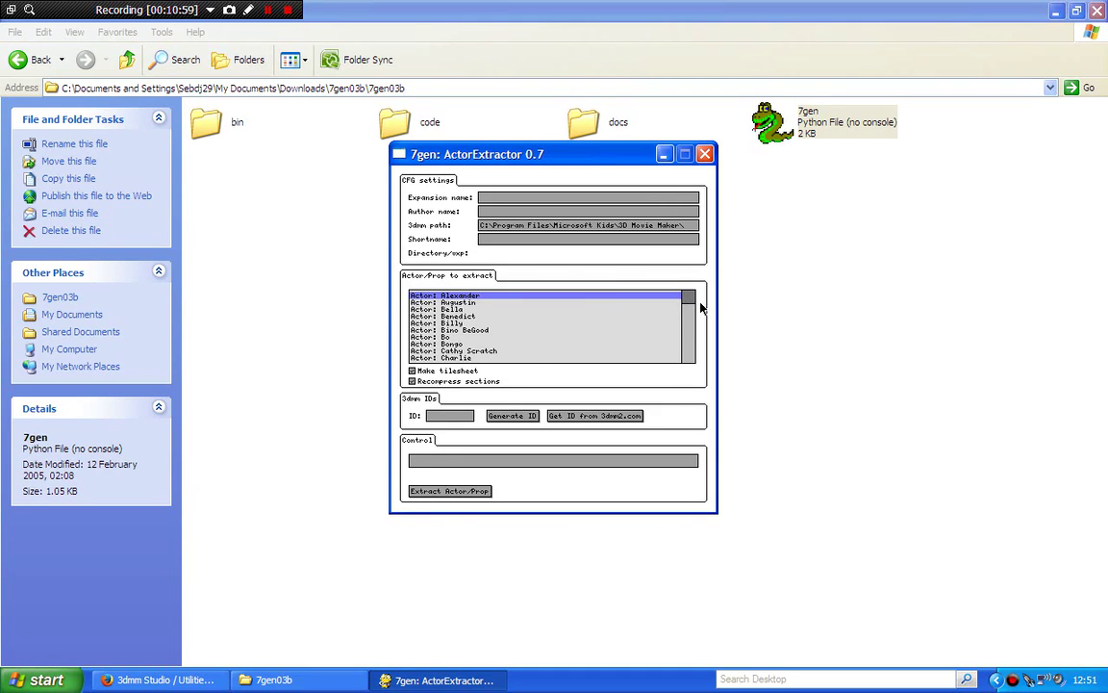
Choose the actor Frank as the one to extract and generate a 3dmm ID for the expansion
{"action": "mouse_move", "coordinate": [689, 299]}
{"action": "left_mouse_down"}
{"action": "mouse_move", "coordinate": [691, 332]}
{"action": "mouse_move", "coordinate": [689, 313]}
{"action": "left_mouse_up"}
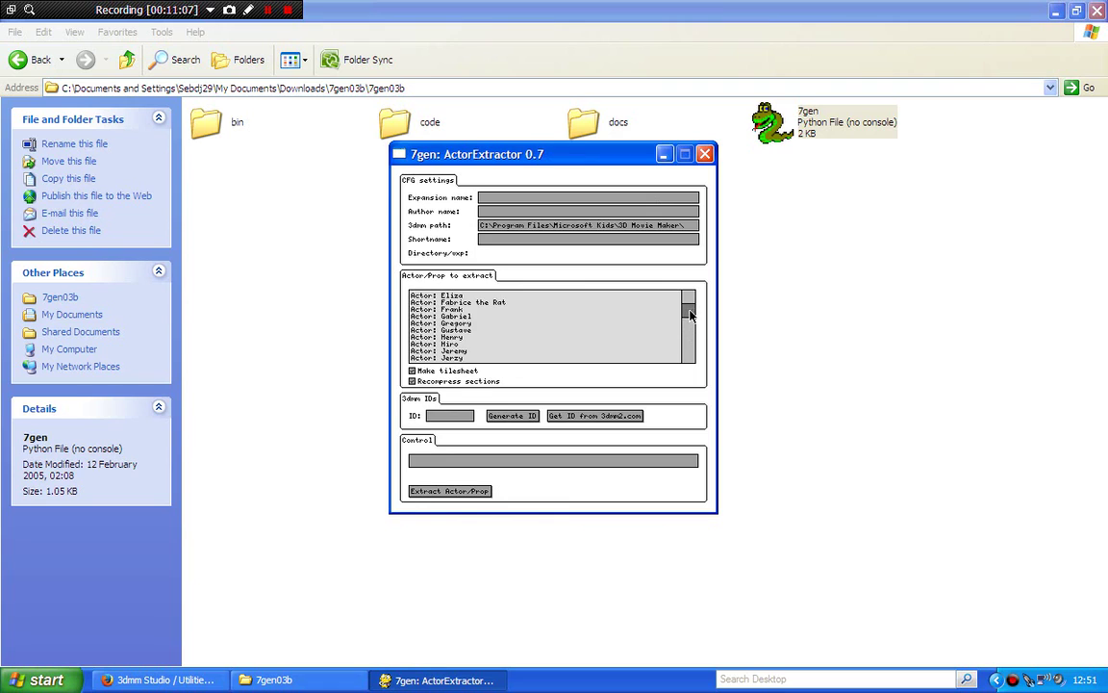
{"action": "left_click", "coordinate": [459, 310]}
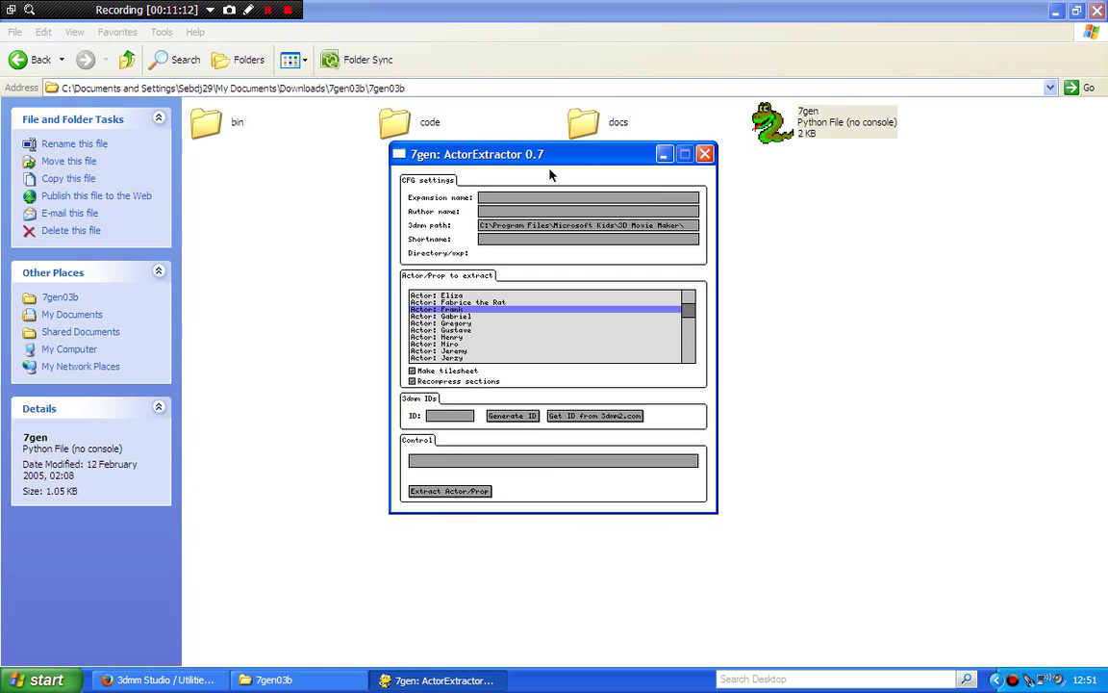
{"action": "left_click", "coordinate": [516, 422]}
{"action": "left_click", "coordinate": [515, 421]}
Set the expansion name to "frank test" and the author name to "Funny Bones"
{"action": "left_click", "coordinate": [490, 192]}
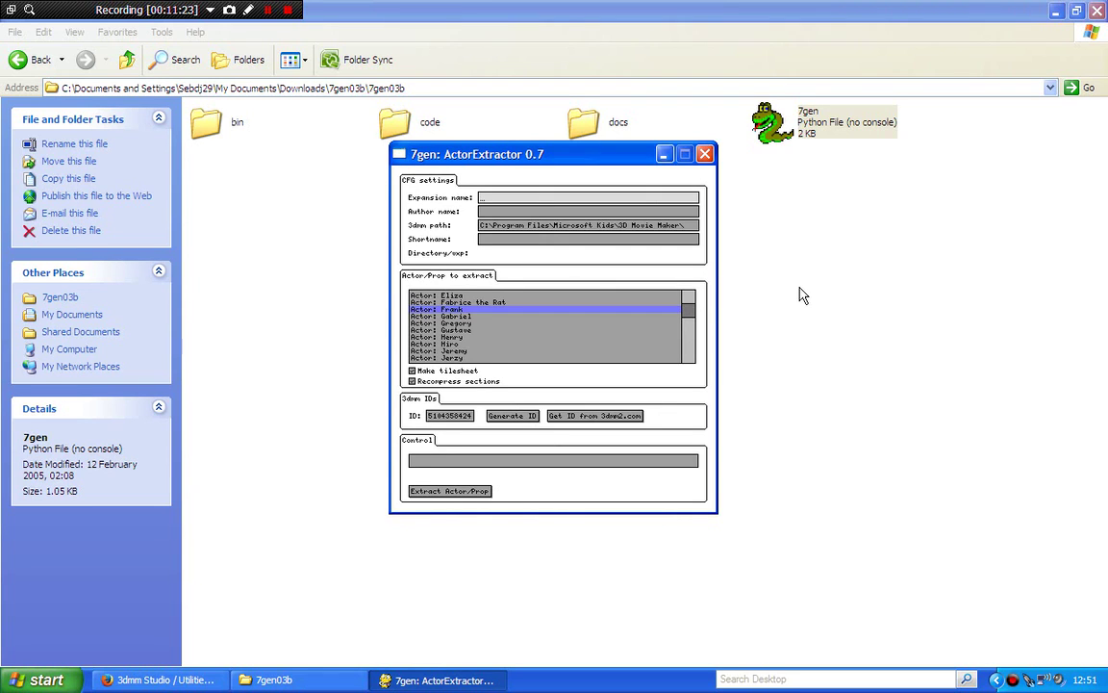
{"action": "type", "text": "fr"}
{"action": "type", "text": "anks"}
{"action": "type", "text": " test"}
{"action": "left_click", "coordinate": [648, 212]}
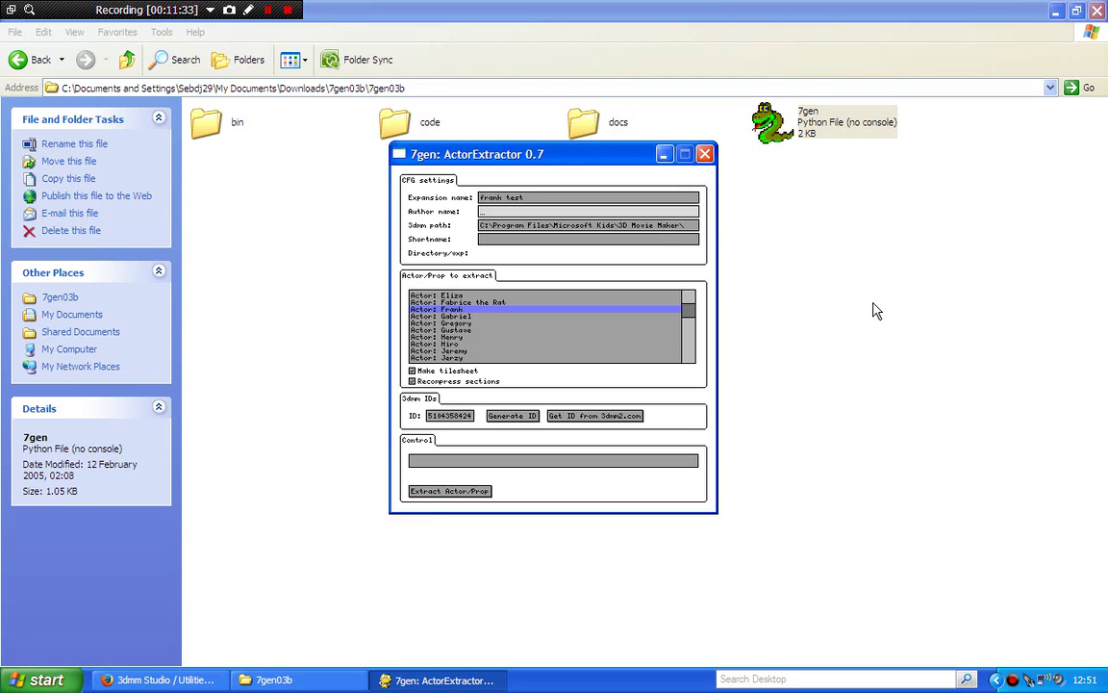
{"action": "type", "text": "Funny Bones"}
Set the expansion's shortname to funnybones_test-frank and extract the actor Frank
{"action": "left_click", "coordinate": [685, 240]}
{"action": "type", "text": "f"}
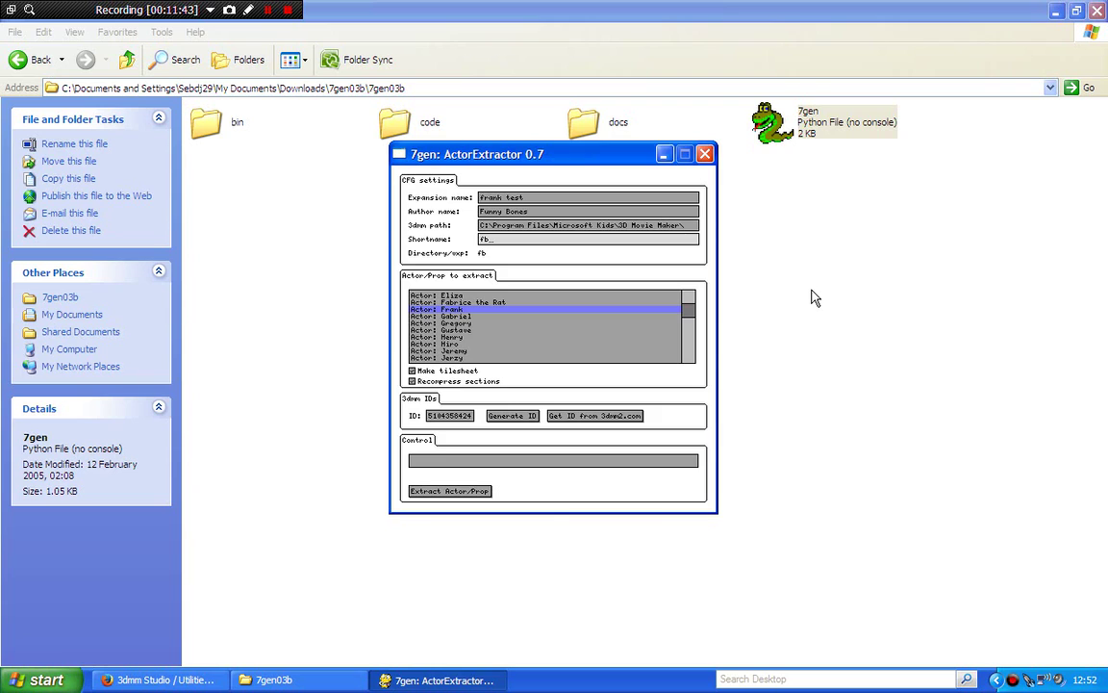
{"action": "type", "text": "unny"}
{"action": "type", "text": "bones"}
{"action": "type", "text": "_"}
{"action": "type", "text": "fra"}
{"action": "key", "text": "BackSpace"}
{"action": "type", "text": "tes"}
{"action": "key", "text": "BackSpace"}
{"action": "key", "text": "BackSpace"}
{"action": "key", "text": "BackSpace"}
{"action": "type", "text": "test"}
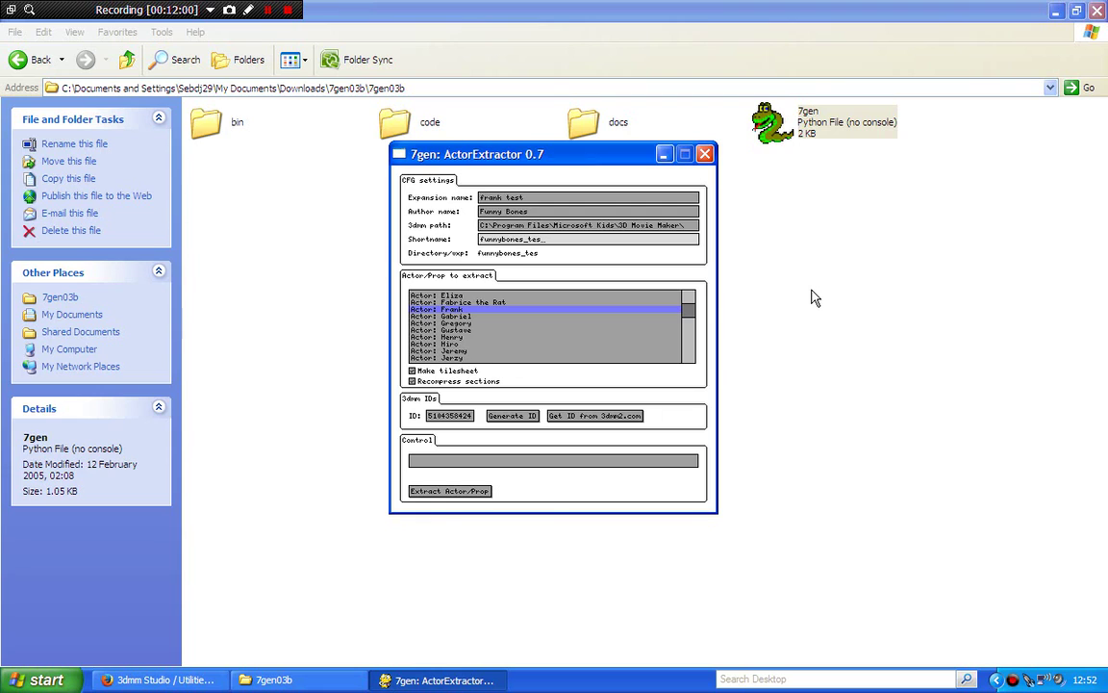
{"action": "type", "text": "-frank"}
{"action": "left_click", "coordinate": [456, 492]}
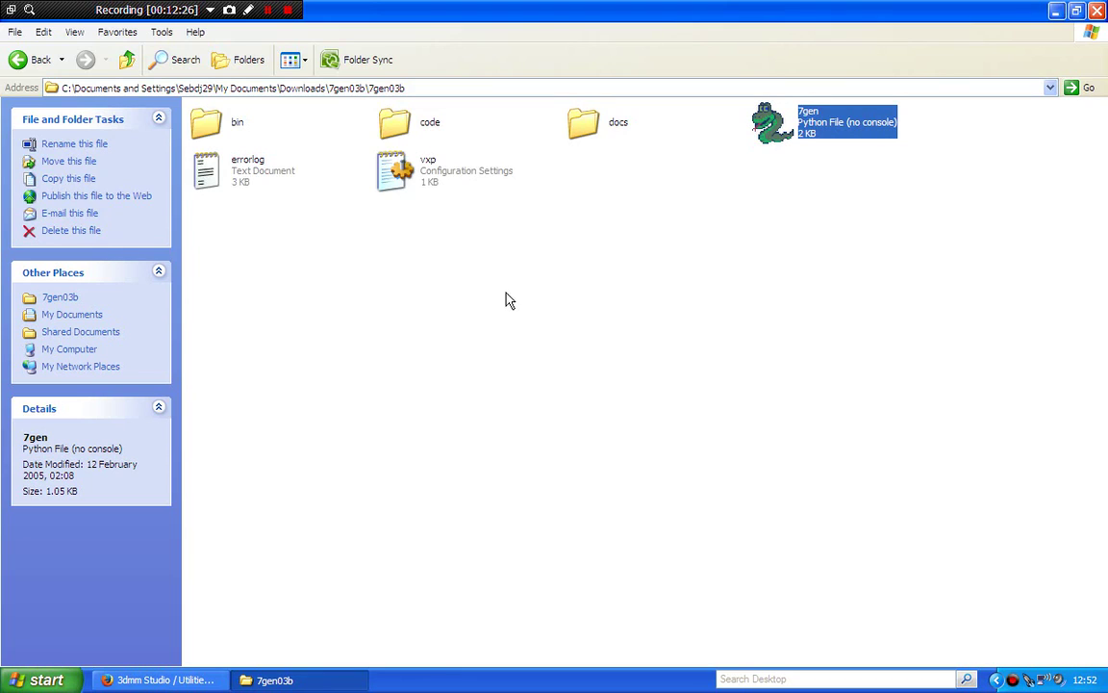
View and close the errorlog text file in the 7gen03b folder, and relaunch 7gen with its actorextractor tool
{"action": "double_click", "coordinate": [260, 172]}
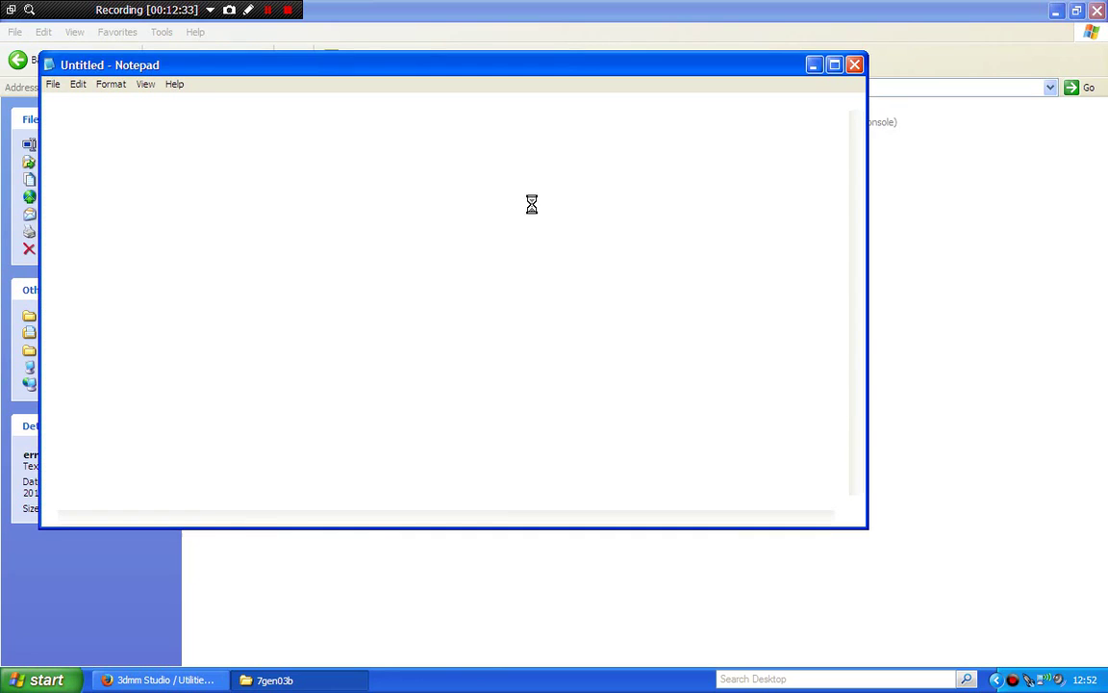
{"action": "left_click", "coordinate": [853, 65]}
{"action": "left_click", "coordinate": [824, 116]}
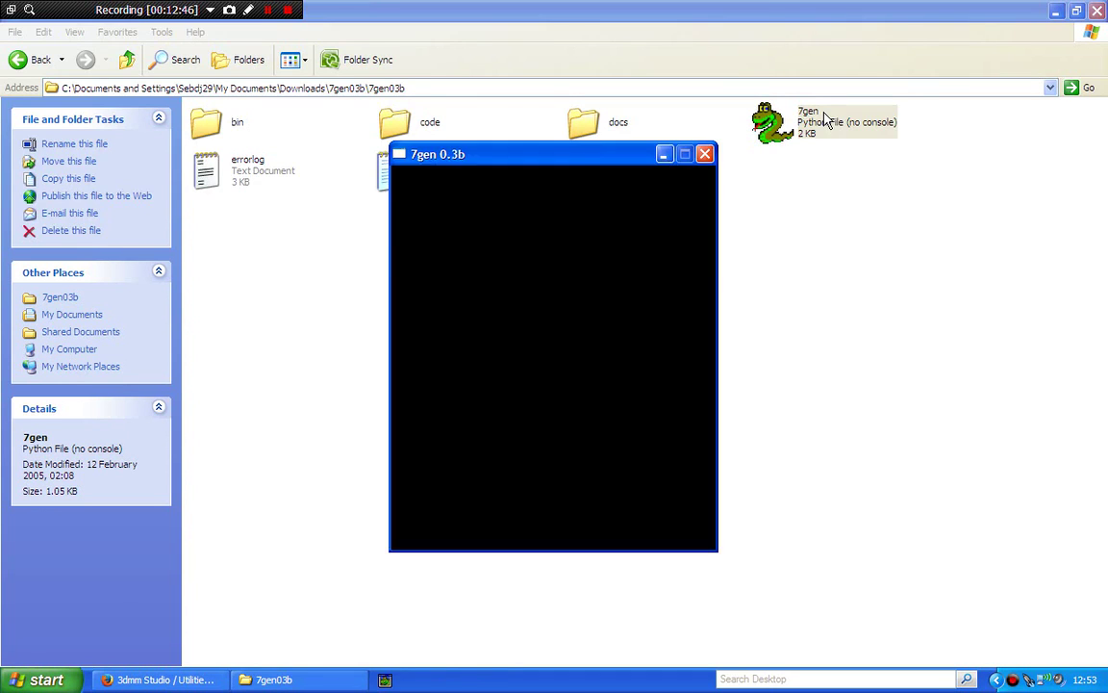
{"action": "left_click", "coordinate": [667, 200]}
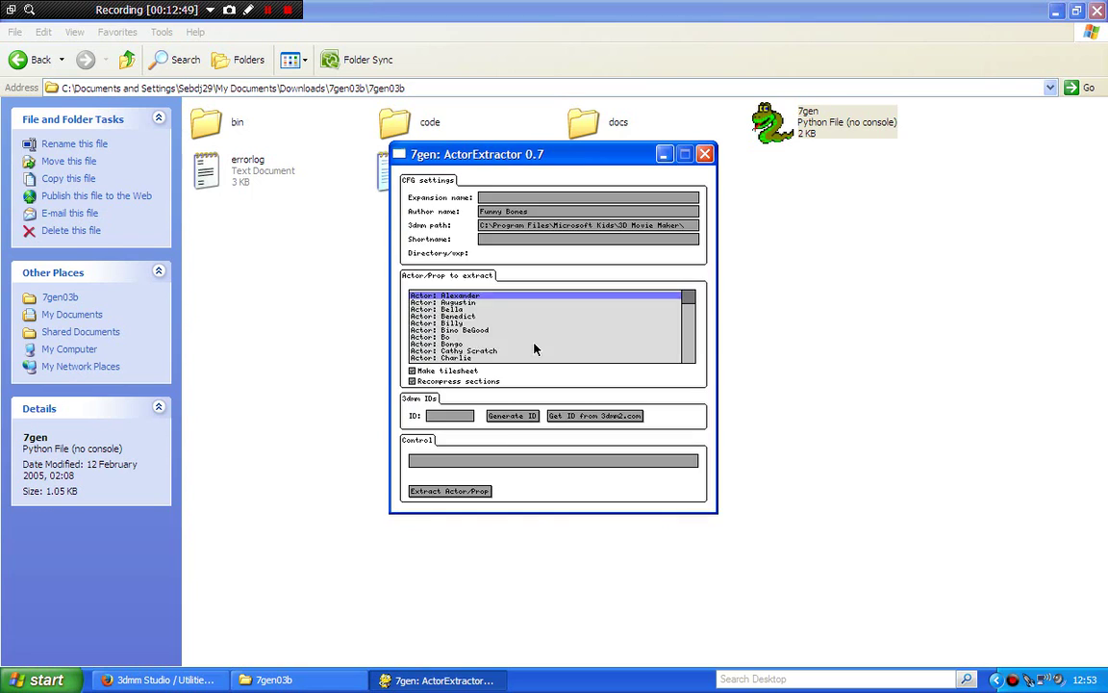
Generate a new 3dmm ID and choose the actor Benedict as the one to extract
{"action": "left_click", "coordinate": [507, 421]}
{"action": "left_click", "coordinate": [507, 418]}
{"action": "left_click", "coordinate": [456, 317]}
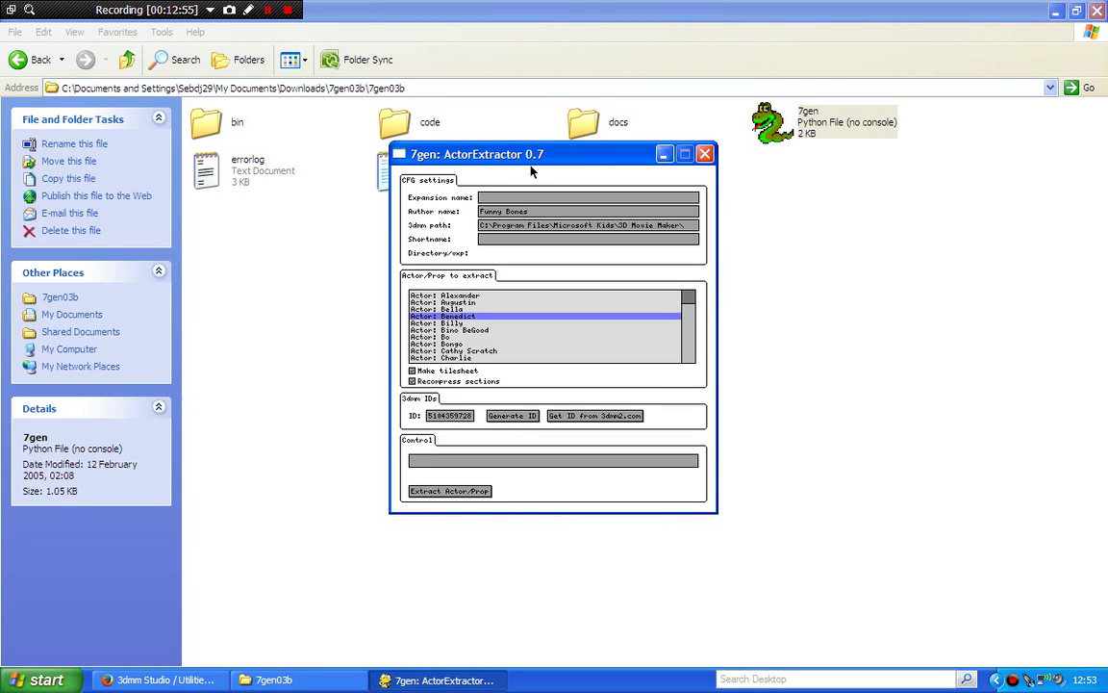
Enter the expansion name dfdfffd and the shortname fffff, and try to extract the actor Benedict
{"action": "left_click", "coordinate": [525, 197]}
{"action": "type", "text": "dfdfffd"}
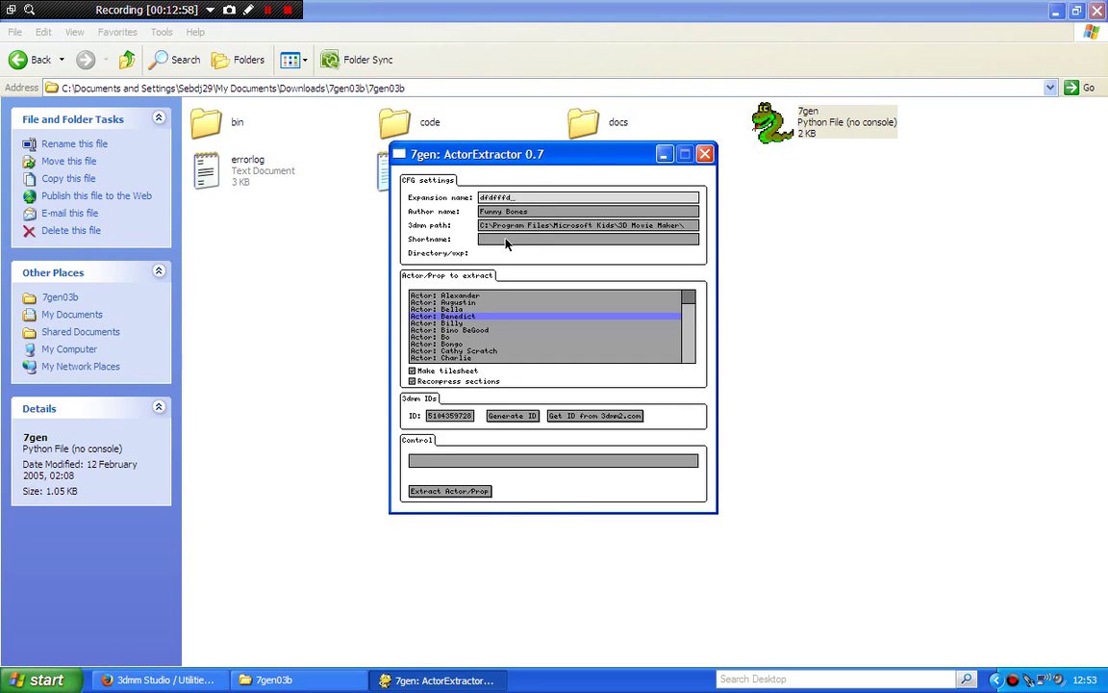
{"action": "left_click", "coordinate": [507, 240]}
{"action": "type", "text": "fffffdffdfdfdfd"}
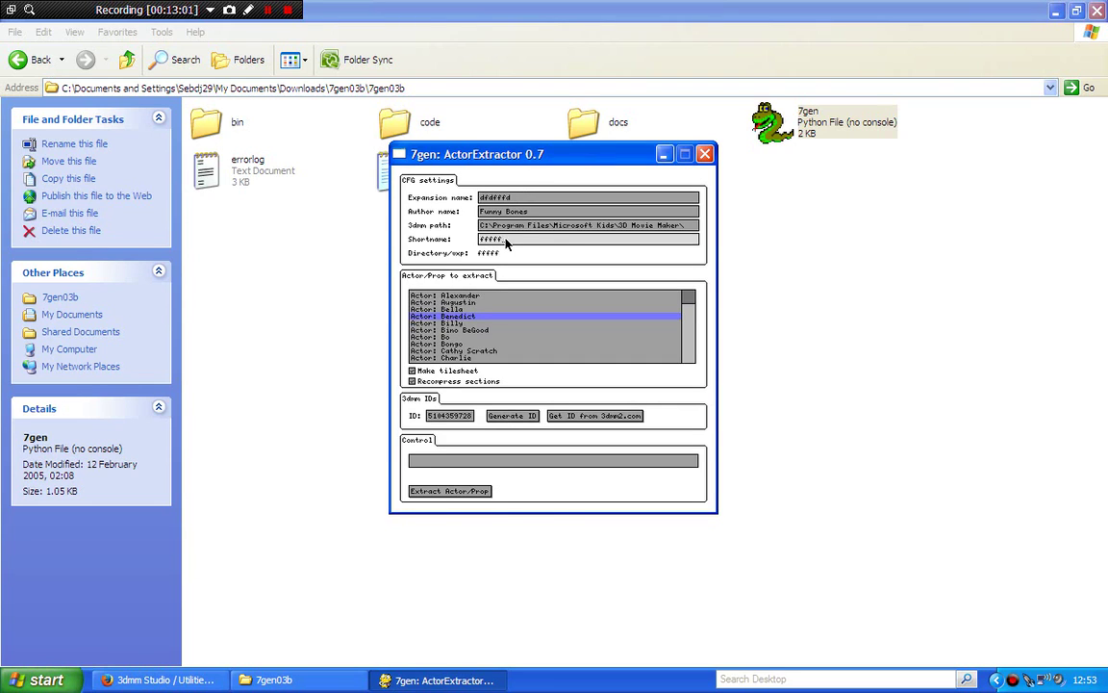
{"action": "left_click", "coordinate": [449, 491]}
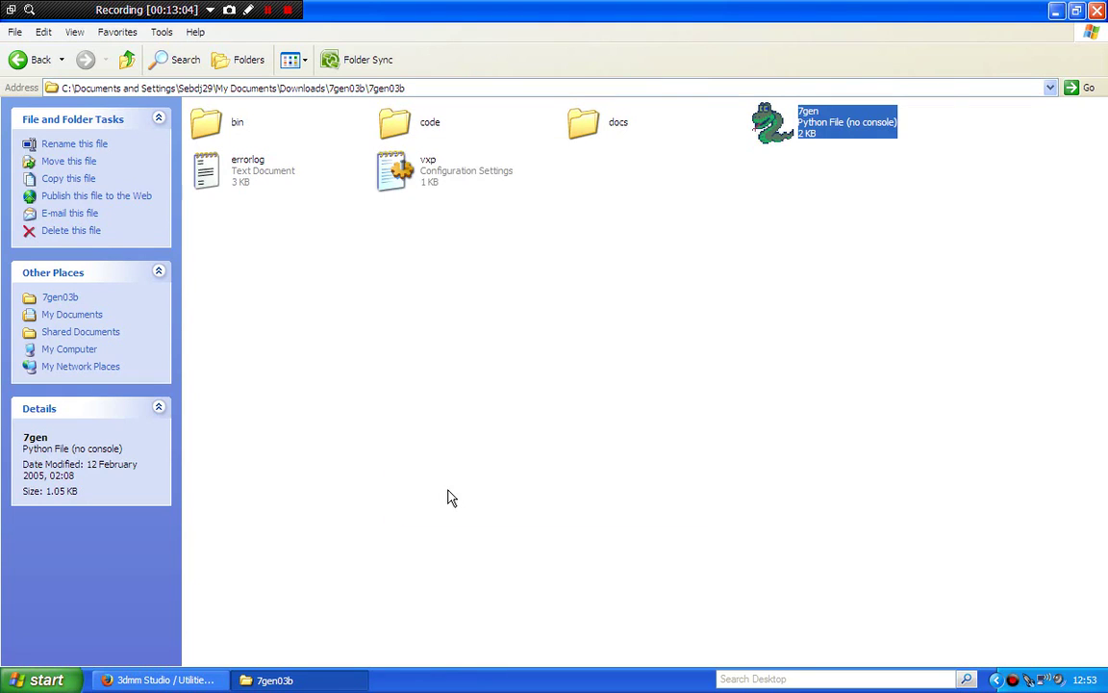
{"action": "left_click", "coordinate": [449, 497]}
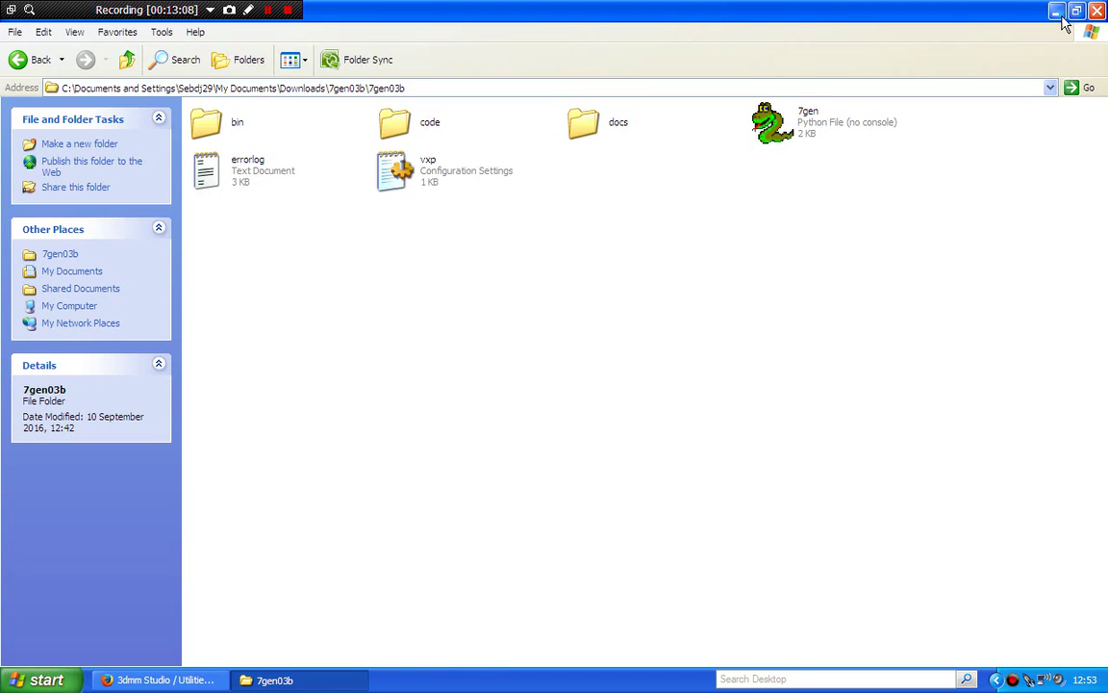
Minimize the open folder and browser windows to show the desktop
{"action": "left_click", "coordinate": [1058, 11]}
{"action": "left_click", "coordinate": [1058, 11]}
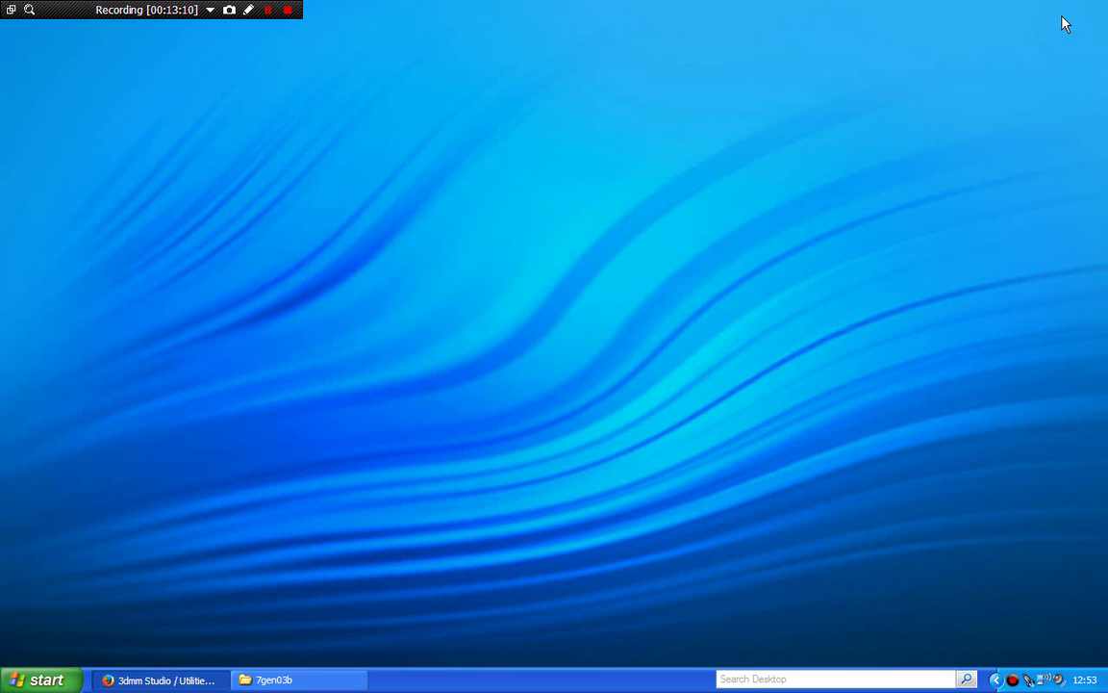
{"action": "left_click", "coordinate": [925, 173]}
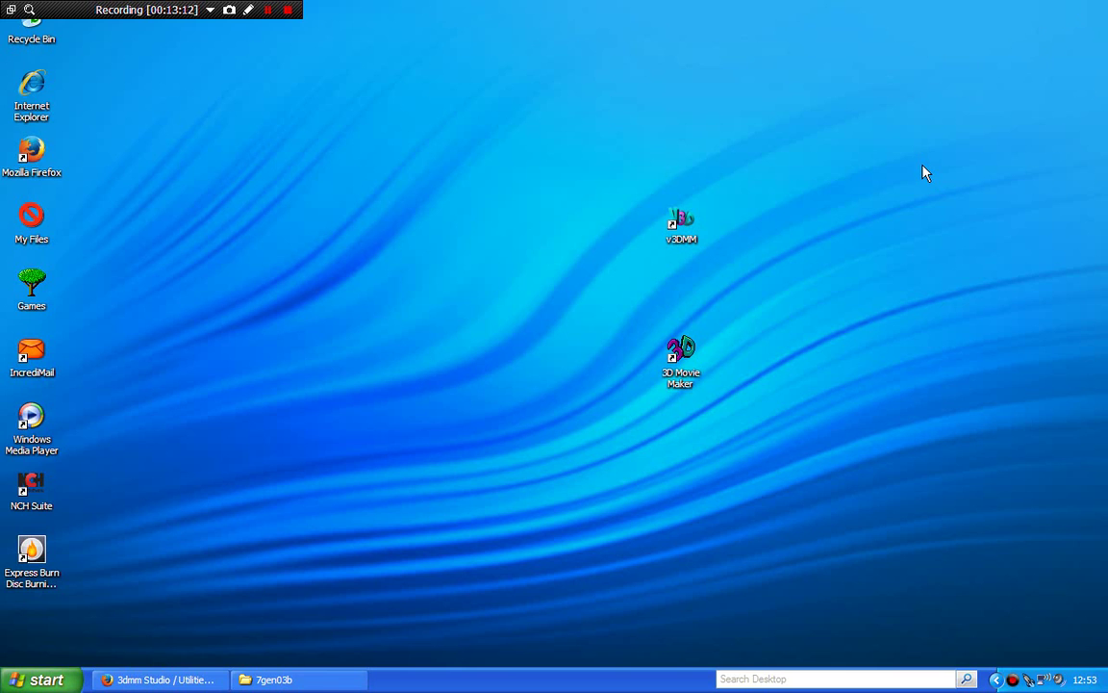